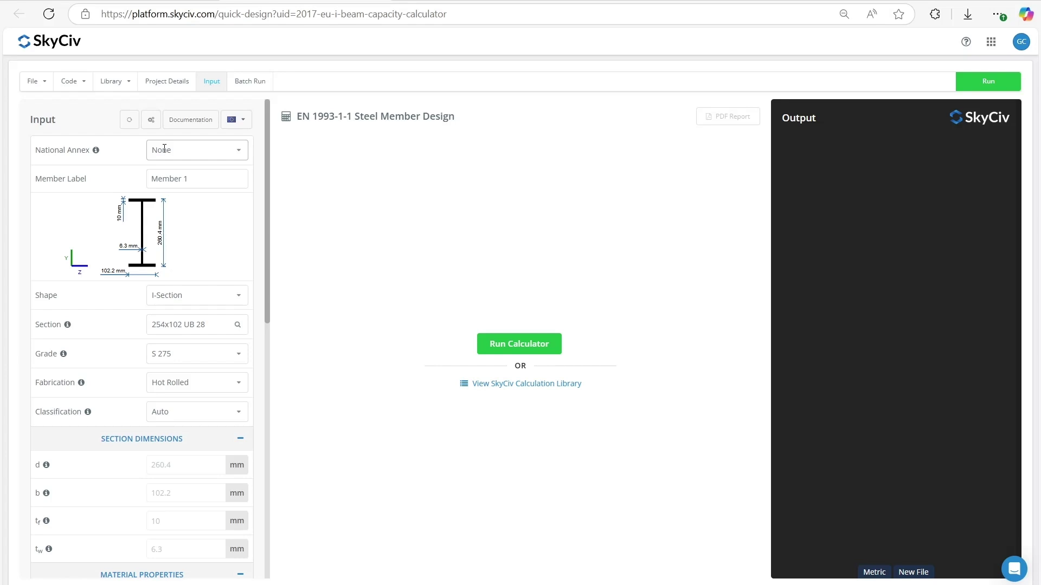
Check the National Annex options available in the EN 1993-1-1 Steel Member Design calculator.
{"action": "left_click", "coordinate": [164, 149]}
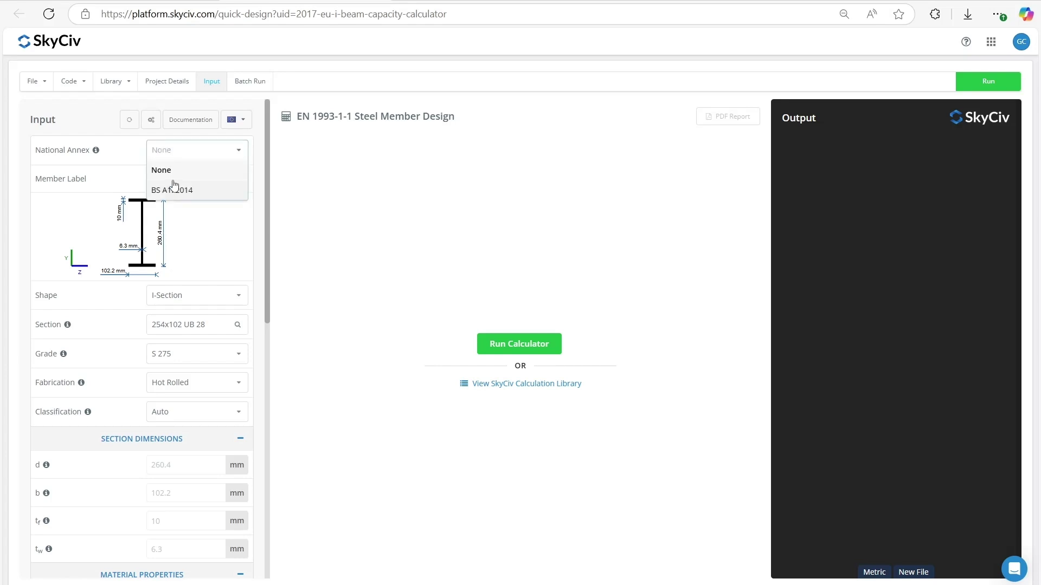
Keep National Annex as None, then change the member to a Channel shape with section UPN 350.
{"action": "left_click", "coordinate": [135, 163]}
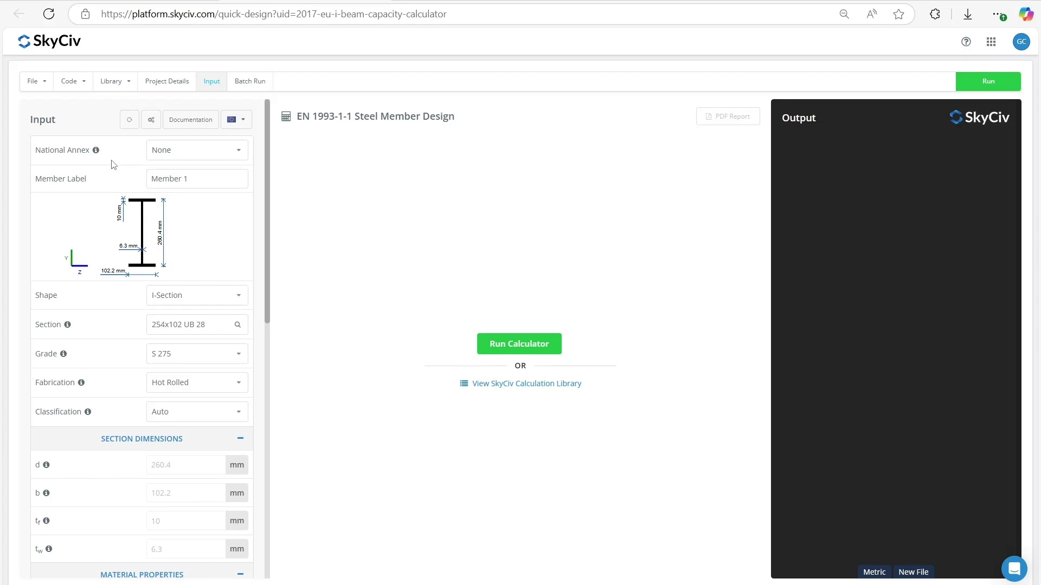
{"action": "scroll", "coordinate": [106, 284], "scroll_direction": "down", "scroll_amount": 1}
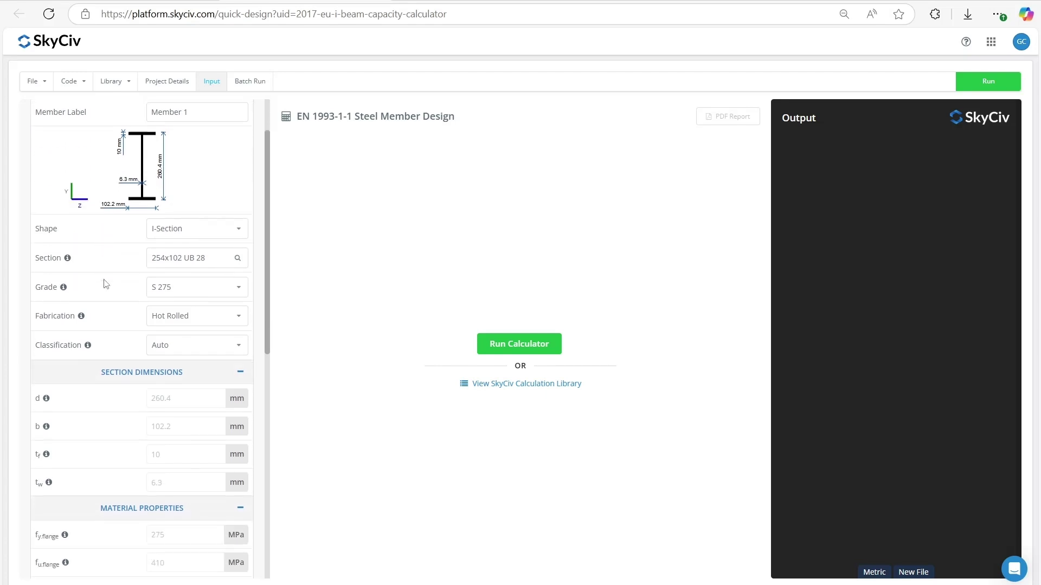
{"action": "left_click", "coordinate": [163, 232]}
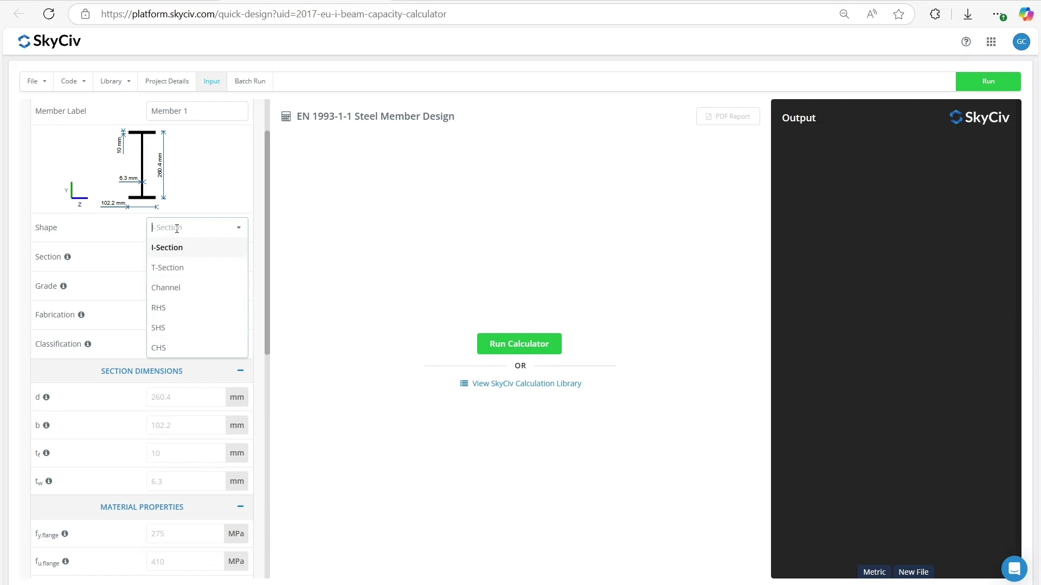
{"action": "left_click", "coordinate": [171, 293]}
{"action": "left_click", "coordinate": [169, 260]}
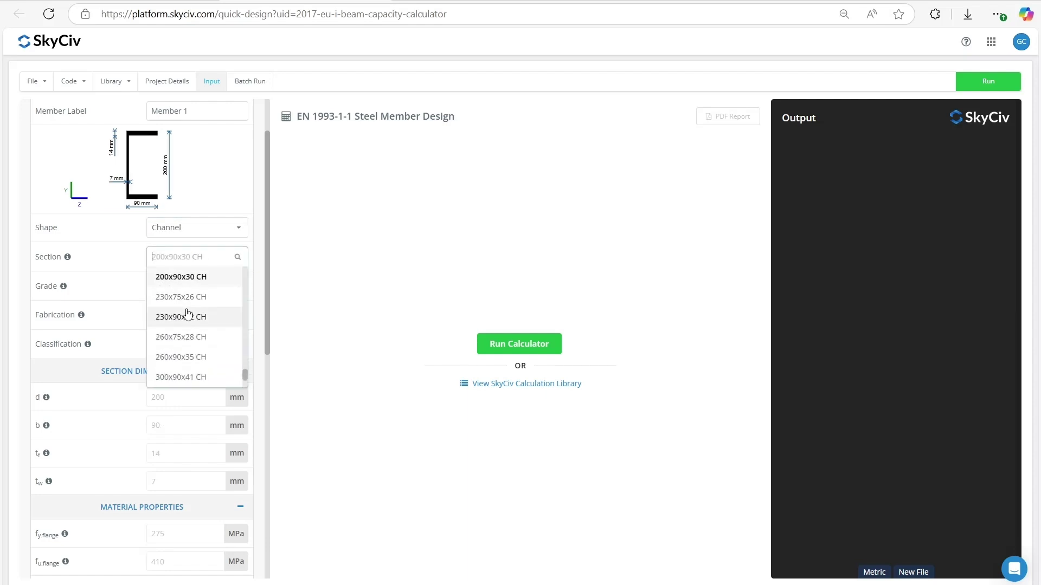
{"action": "scroll", "coordinate": [189, 325], "scroll_direction": "up", "scroll_amount": 3}
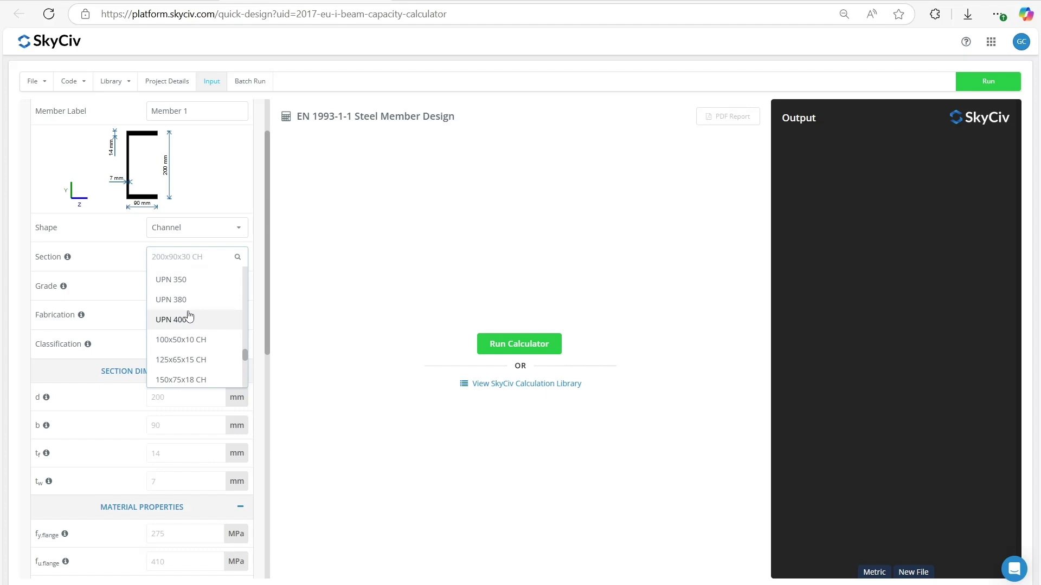
{"action": "type", "text": "350"}
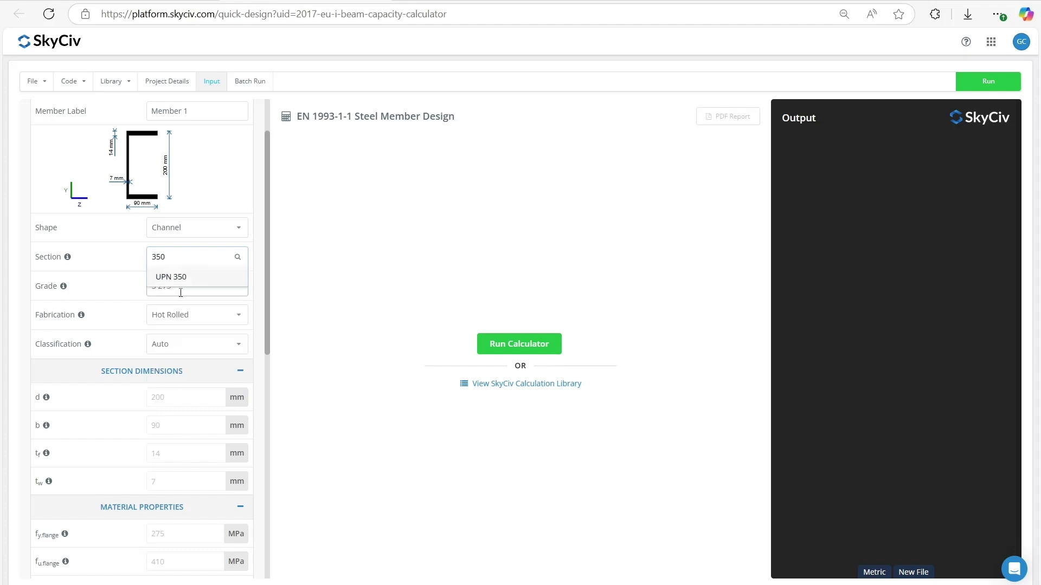
{"action": "left_click", "coordinate": [180, 281]}
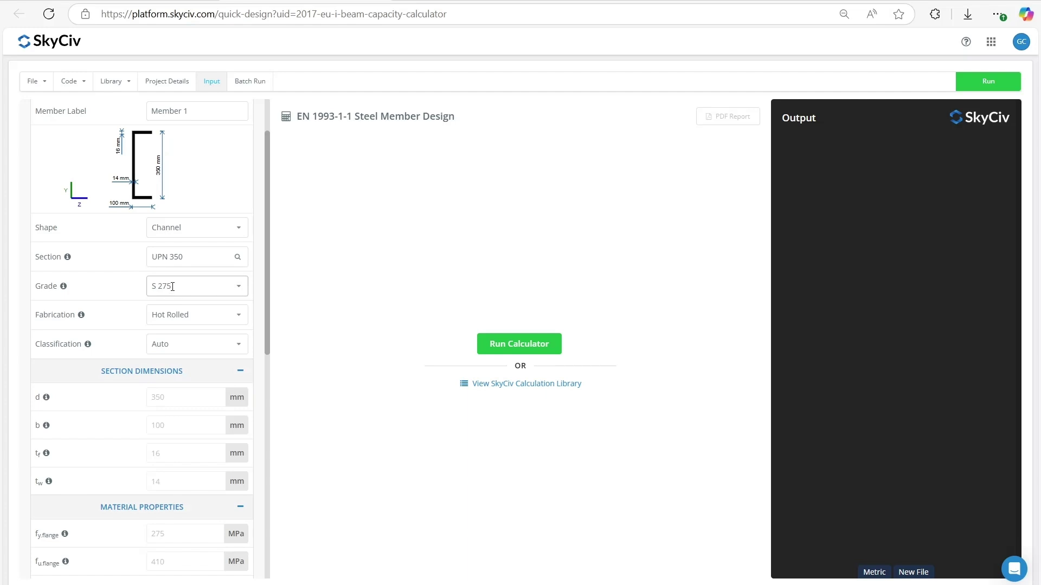
{"action": "left_click", "coordinate": [157, 286]}
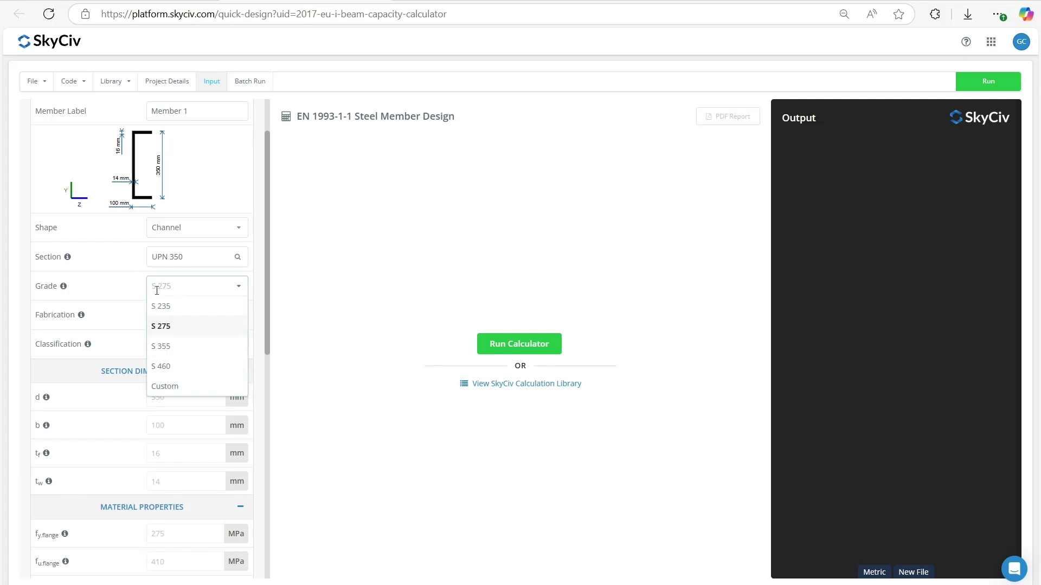
Change the UPN 350 channel's steel grade to S 355.
{"action": "scroll", "coordinate": [139, 311], "scroll_direction": "down", "scroll_amount": 1}
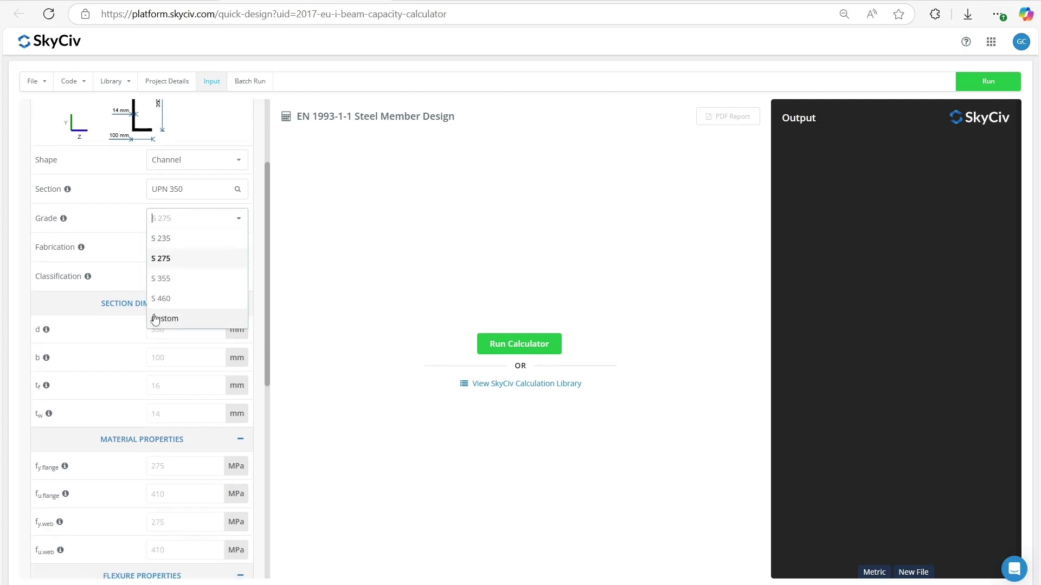
{"action": "left_click", "coordinate": [165, 287]}
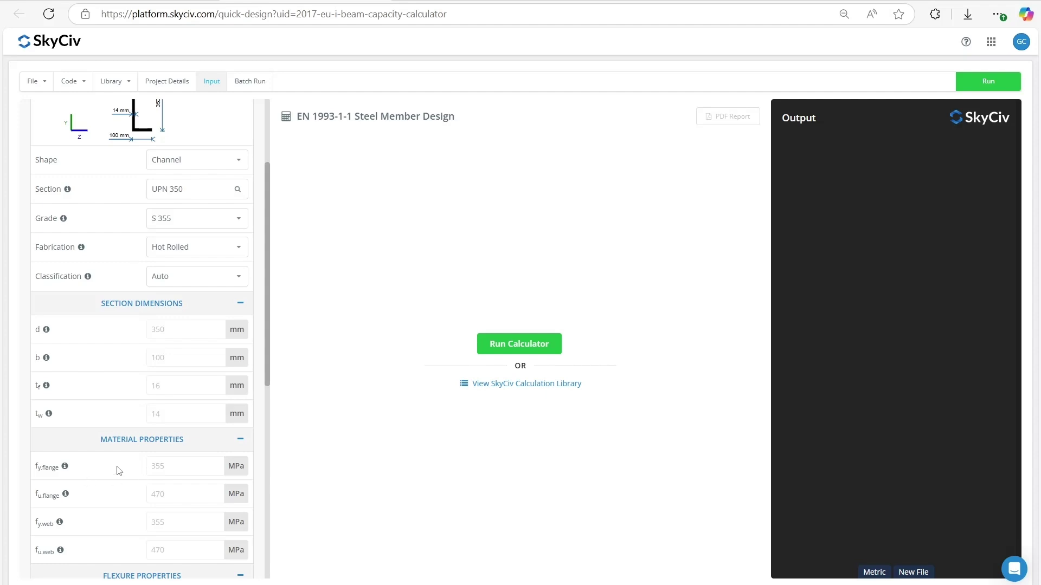
{"action": "scroll", "coordinate": [136, 312], "scroll_direction": "up", "scroll_amount": 1}
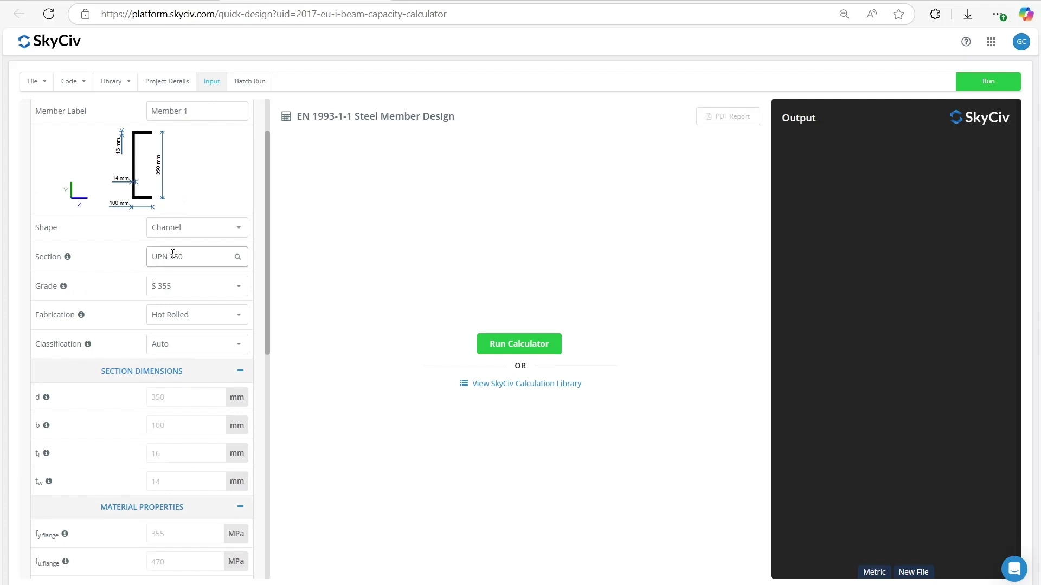
{"action": "mouse_move", "coordinate": [84, 347]}
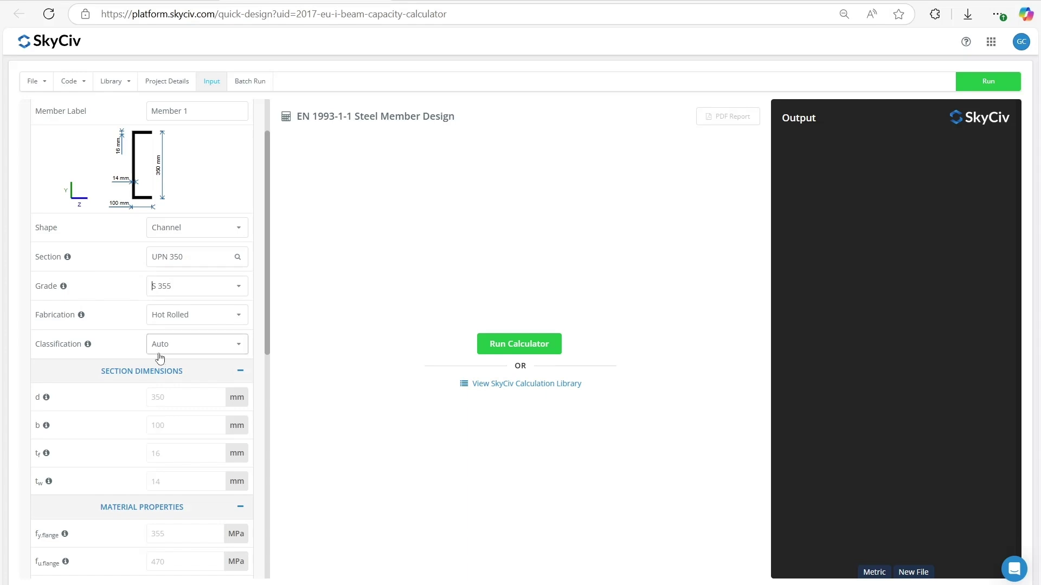
{"action": "scroll", "coordinate": [121, 323], "scroll_direction": "up", "scroll_amount": 2}
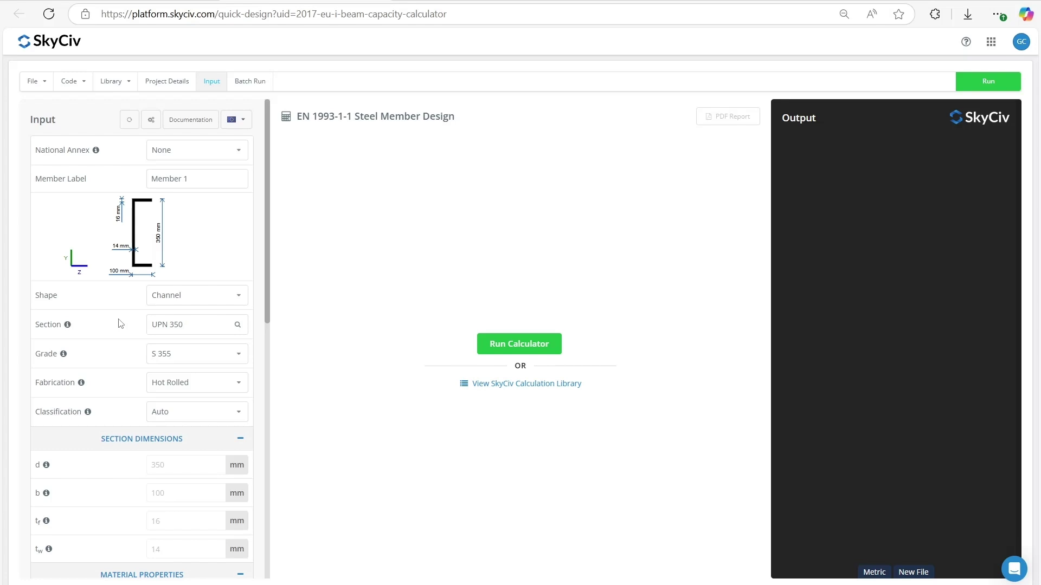
{"action": "left_click", "coordinate": [158, 412]}
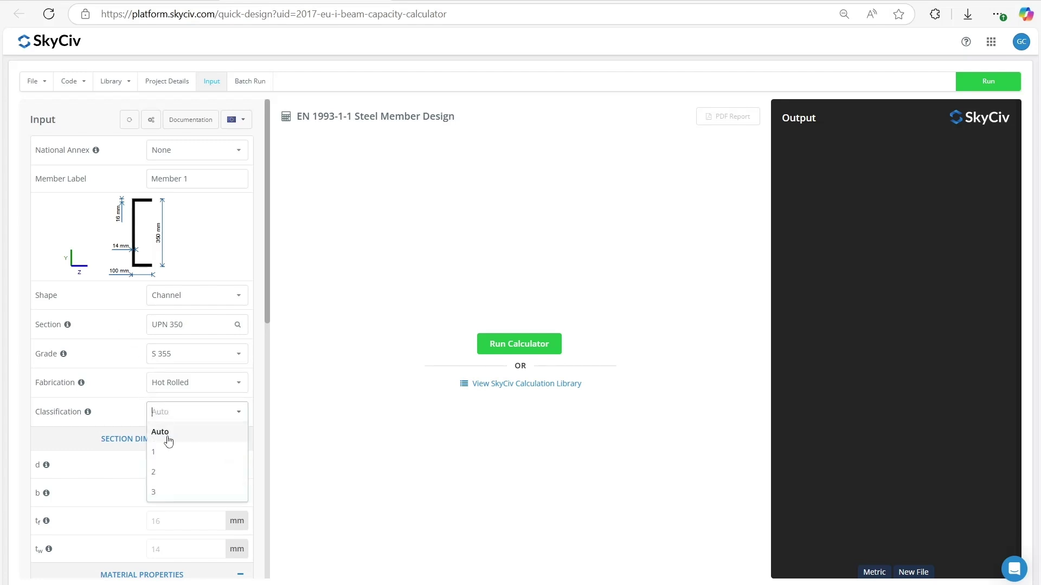
Set classification to 2 and switch the section to Custom.
{"action": "left_click", "coordinate": [165, 472]}
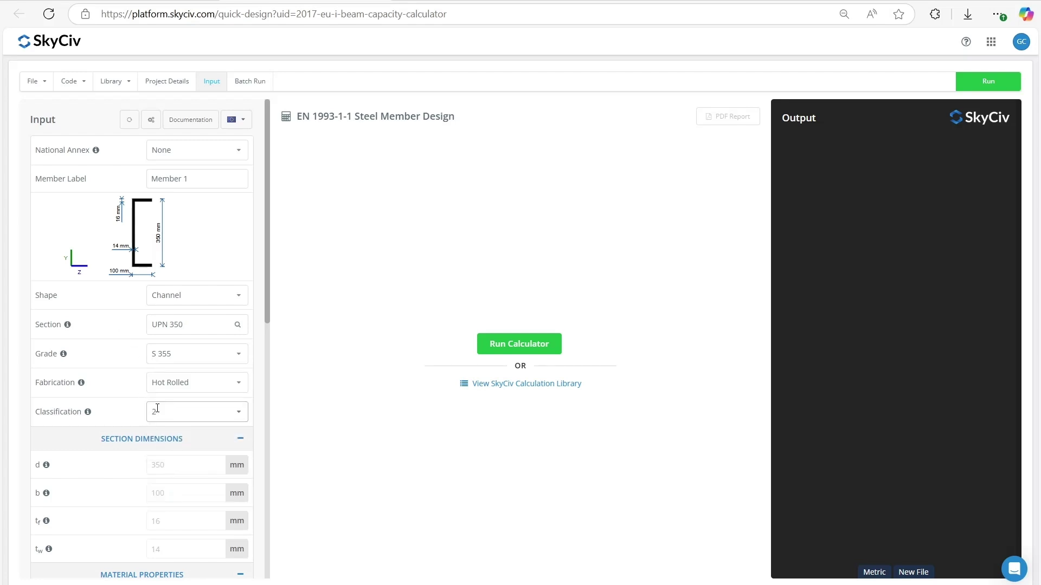
{"action": "left_click", "coordinate": [157, 410]}
{"action": "left_click", "coordinate": [158, 410]}
{"action": "left_click", "coordinate": [189, 326]}
{"action": "left_click", "coordinate": [189, 326]}
{"action": "type", "text": "Cu"}
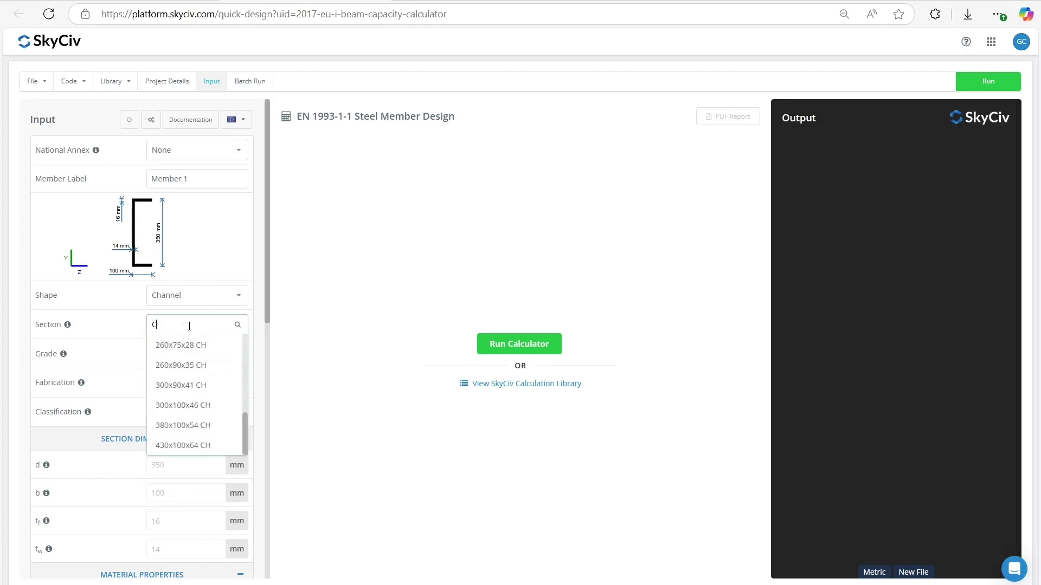
{"action": "left_click", "coordinate": [179, 345]}
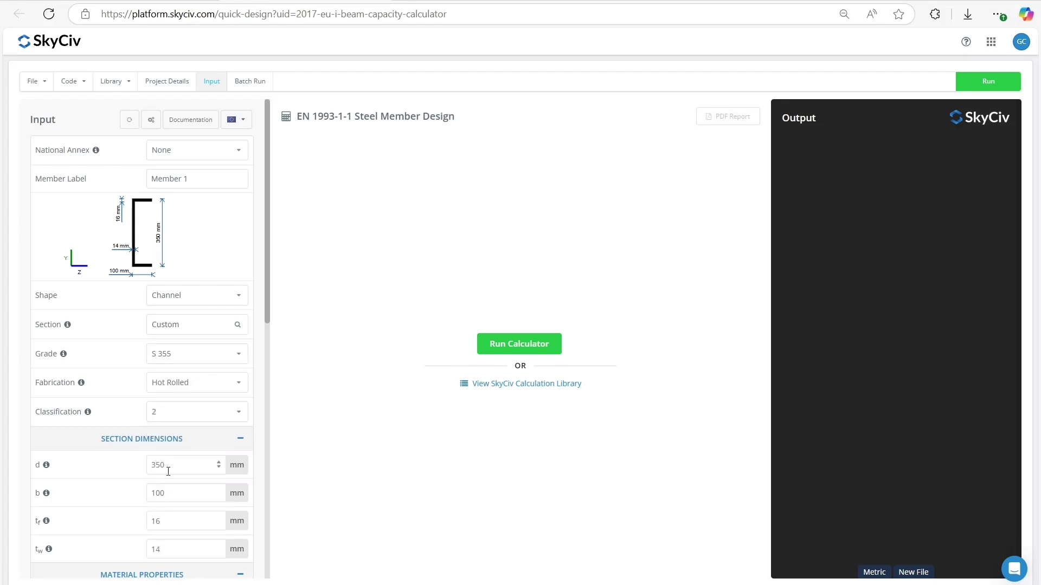
Enter custom section dimensions d = 400 mm, b = 200 mm and tf = 20 mm.
{"action": "scroll", "coordinate": [126, 471], "scroll_direction": "down", "scroll_amount": 1}
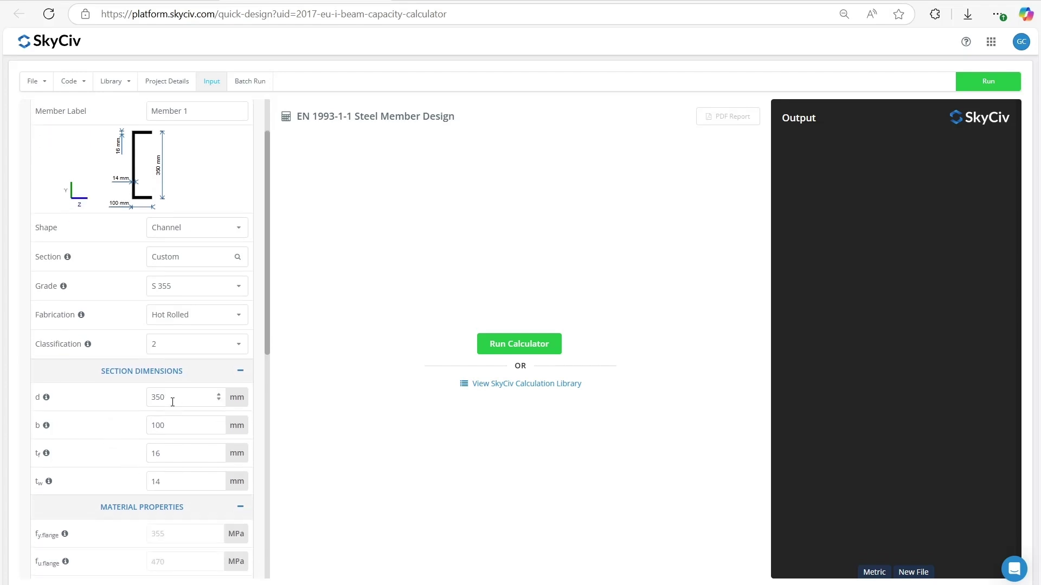
{"action": "left_click", "coordinate": [149, 401]}
{"action": "scroll", "coordinate": [128, 400], "scroll_direction": "up", "scroll_amount": 1}
{"action": "type", "text": "400"}
{"action": "key", "text": "Tab"}
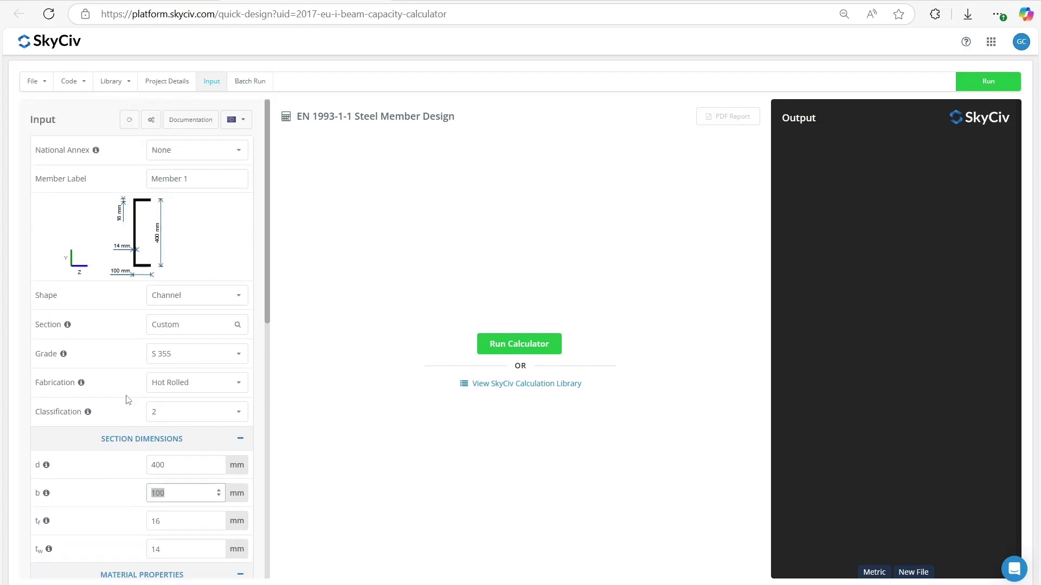
{"action": "type", "text": "200"}
{"action": "key", "text": "Tab"}
{"action": "type", "text": "20"}
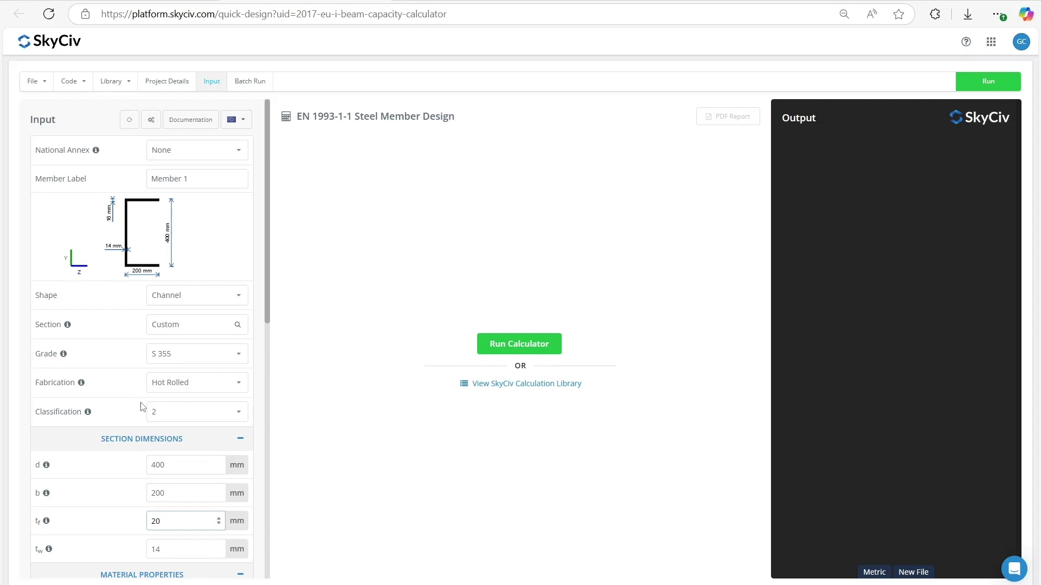
{"action": "left_click", "coordinate": [171, 461]}
{"action": "key", "text": "Tab"}
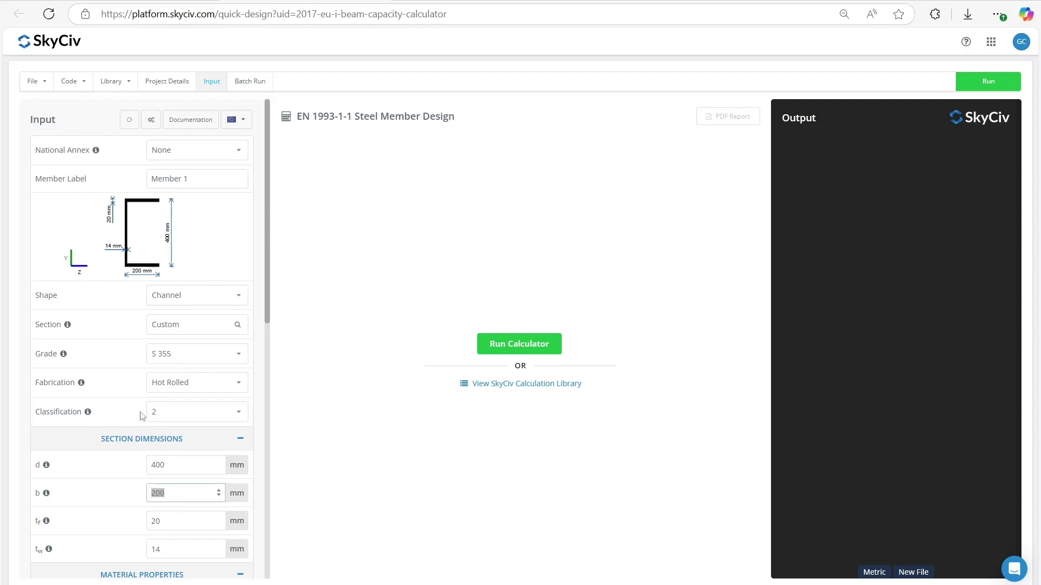
{"action": "left_click", "coordinate": [169, 456]}
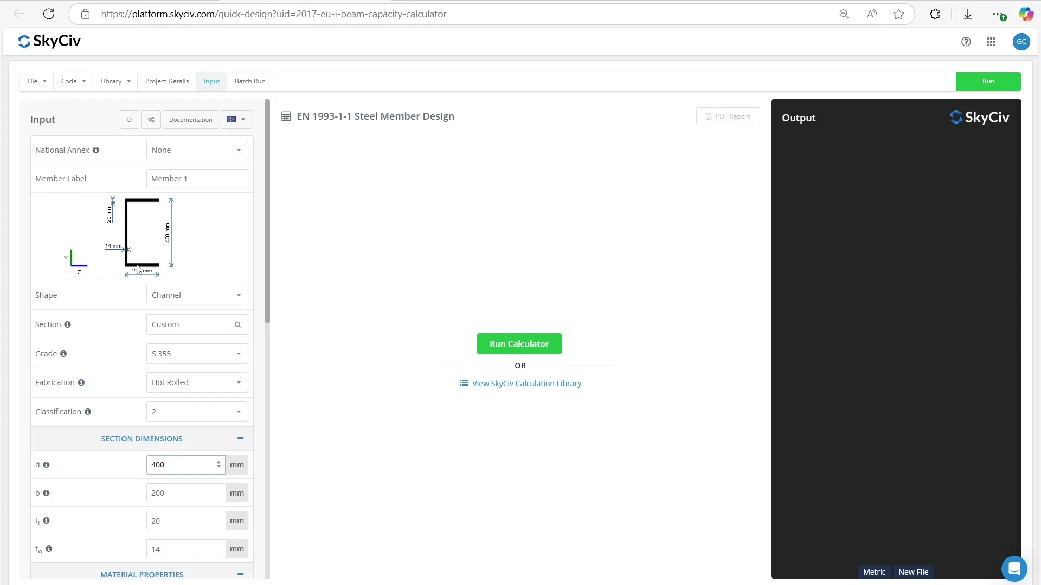
{"action": "scroll", "coordinate": [105, 431], "scroll_direction": "down", "scroll_amount": 3}
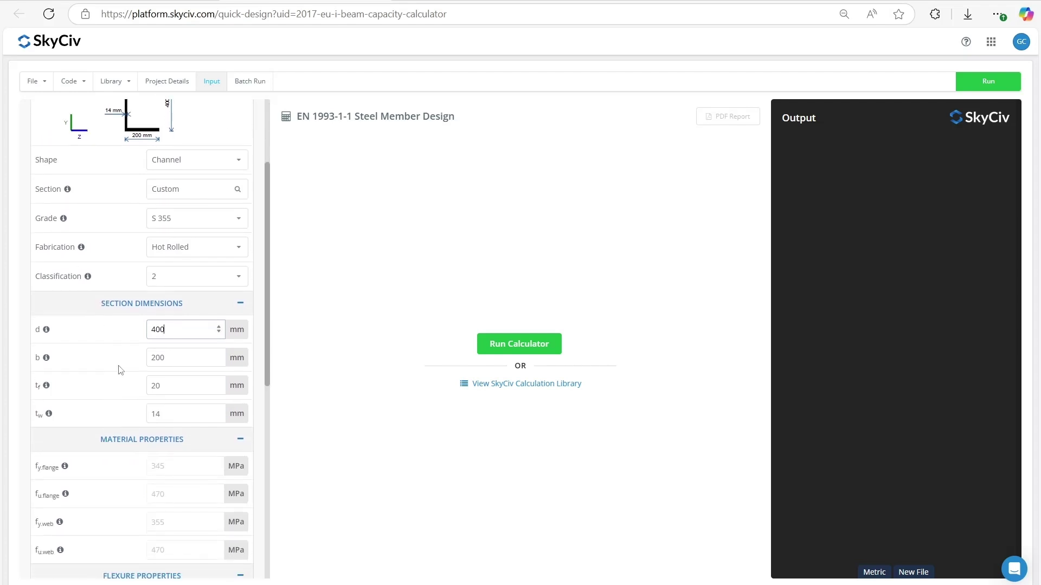
Set grade to Custom, changing fy.flange from 345 to 350 MPa and fu.flange from 470 to 450 MPa.
{"action": "left_click", "coordinate": [167, 225]}
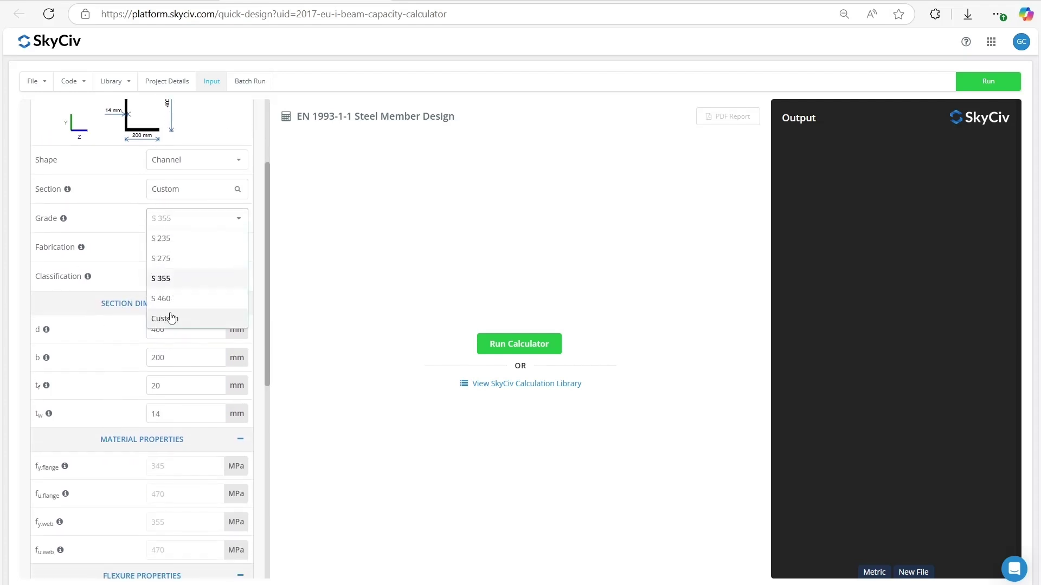
{"action": "left_click", "coordinate": [170, 319]}
{"action": "left_click_drag", "start_coordinate": [161, 467], "coordinate": [22, 476]}
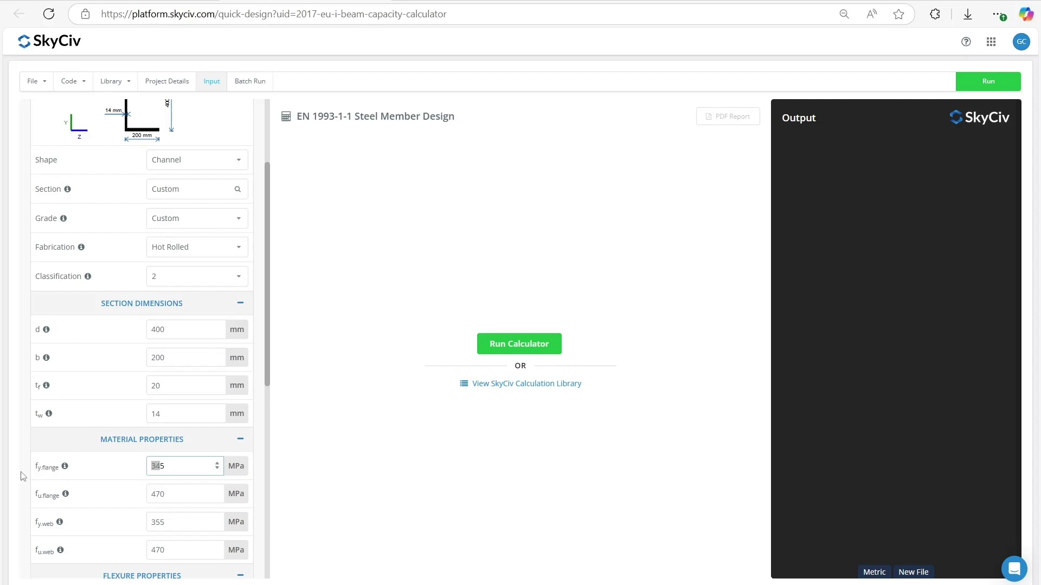
{"action": "key", "text": "BackSpace"}
{"action": "key", "text": "Delete"}
{"action": "type", "text": "350"}
{"action": "left_click", "coordinate": [169, 493]}
{"action": "key", "text": "BackSpace"}
{"action": "key", "text": "BackSpace"}
{"action": "key", "text": "BackSpace"}
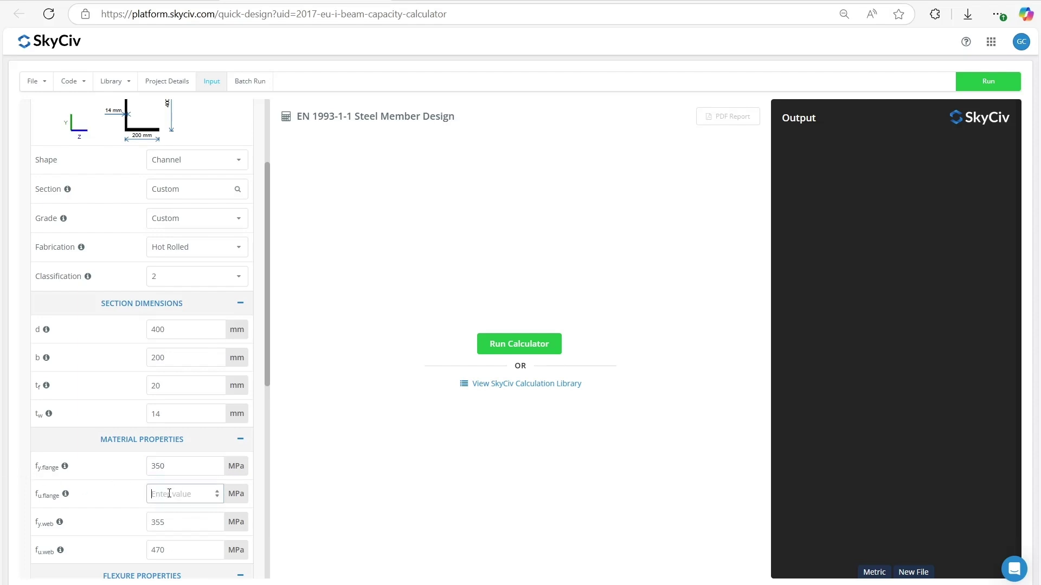
{"action": "type", "text": "450"}
{"action": "left_click", "coordinate": [109, 390]}
{"action": "scroll", "coordinate": [109, 388], "scroll_direction": "down", "scroll_amount": 2}
{"action": "scroll", "coordinate": [113, 355], "scroll_direction": "down", "scroll_amount": 3}
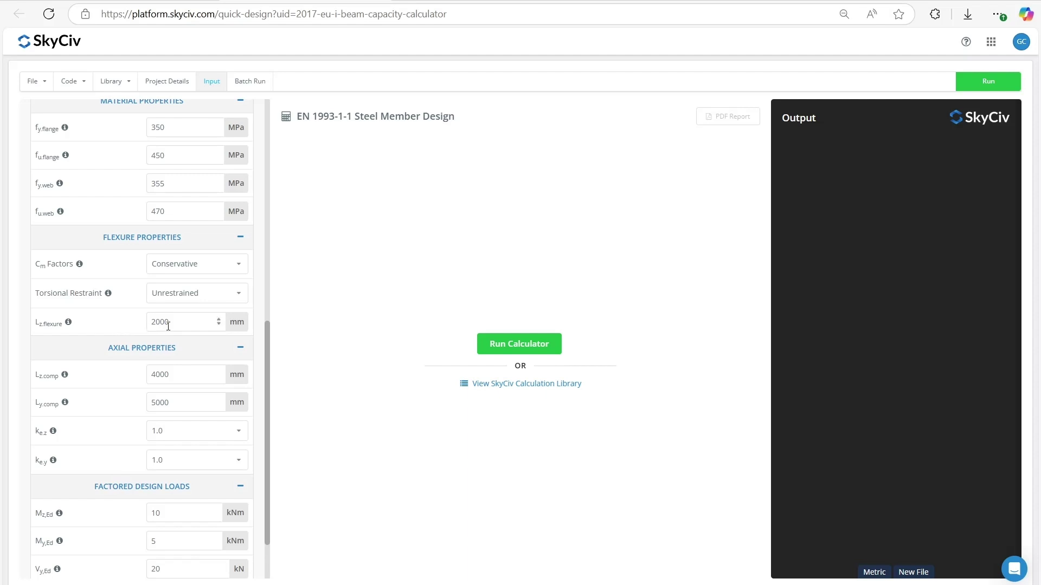
{"action": "left_click", "coordinate": [165, 294]}
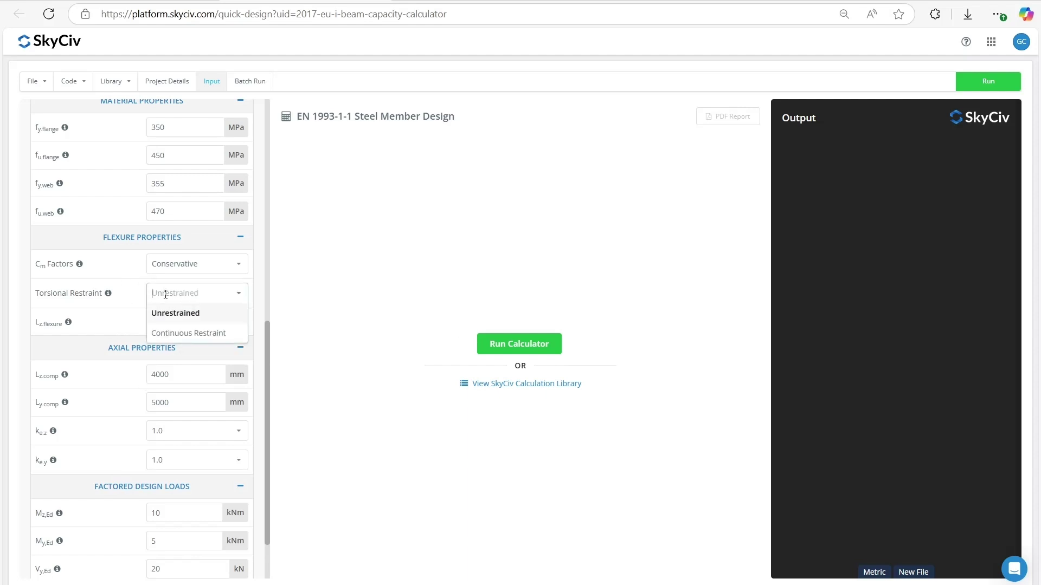
{"action": "left_click", "coordinate": [163, 332]}
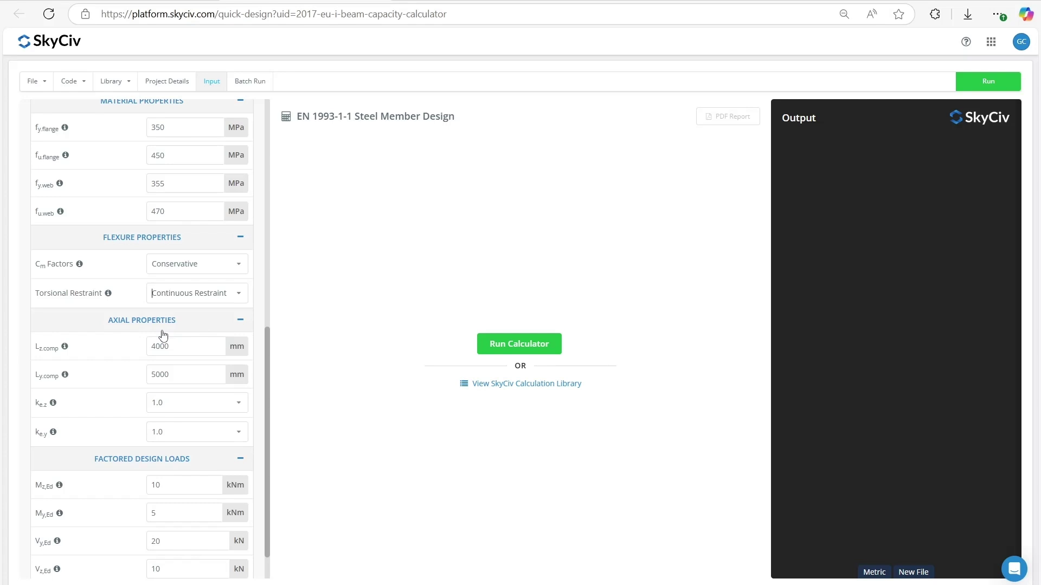
{"action": "scroll", "coordinate": [157, 330], "scroll_direction": "down", "scroll_amount": 2}
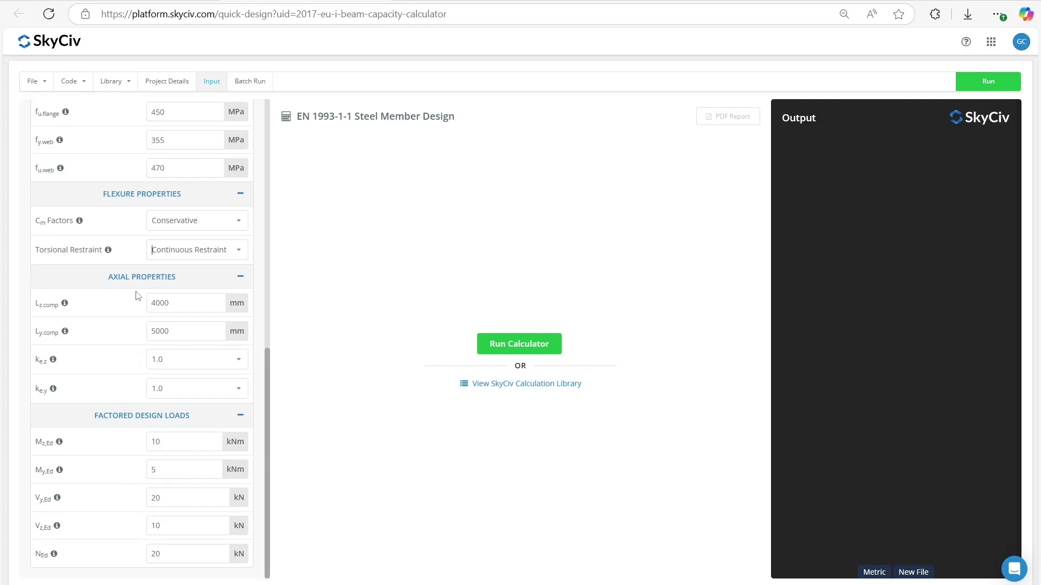
{"action": "left_click", "coordinate": [162, 251]}
{"action": "left_click", "coordinate": [162, 269]}
Run the EN 1993-1-1 check and scroll down through the calculation report.
{"action": "scroll", "coordinate": [130, 292], "scroll_direction": "up", "scroll_amount": 15}
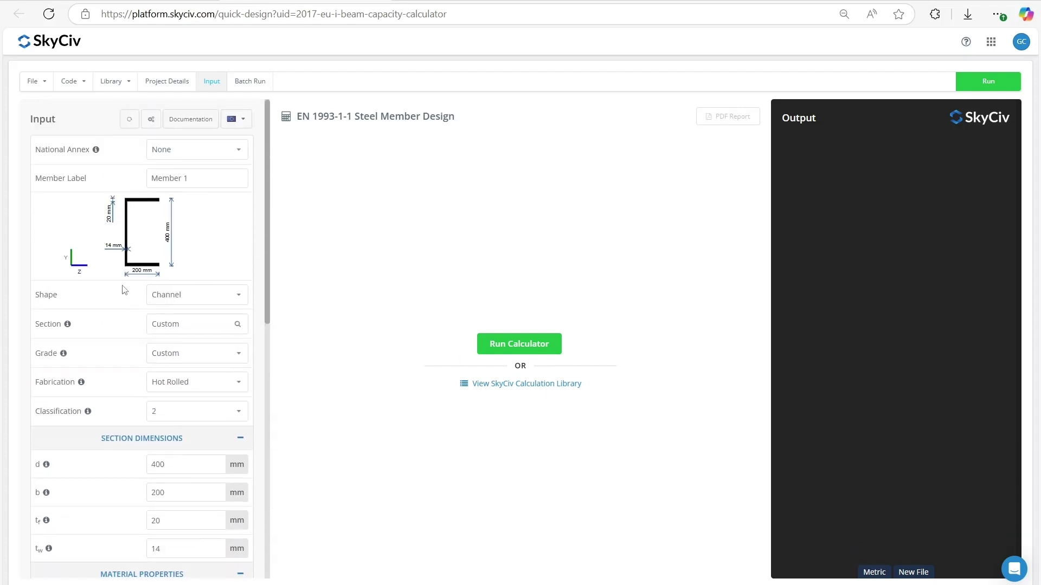
{"action": "left_click", "coordinate": [518, 344]}
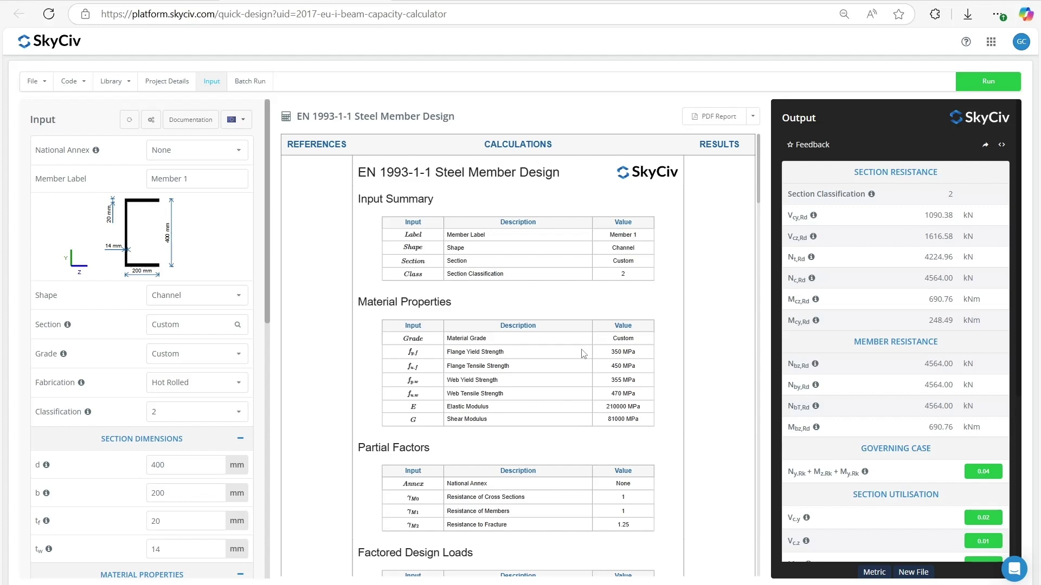
{"action": "scroll", "coordinate": [584, 354], "scroll_direction": "down", "scroll_amount": 15}
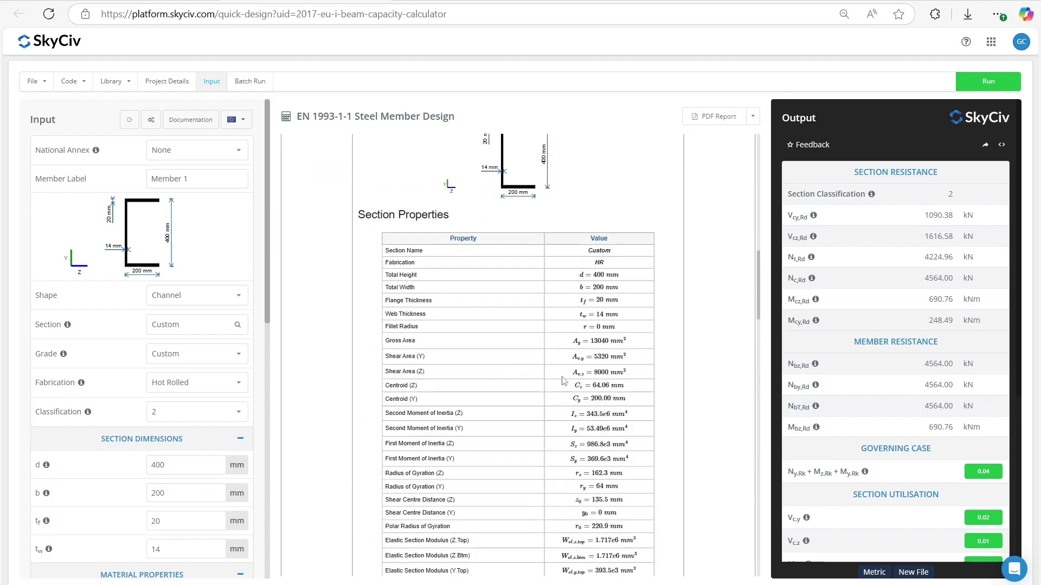
{"action": "scroll", "coordinate": [559, 374], "scroll_direction": "down", "scroll_amount": 6}
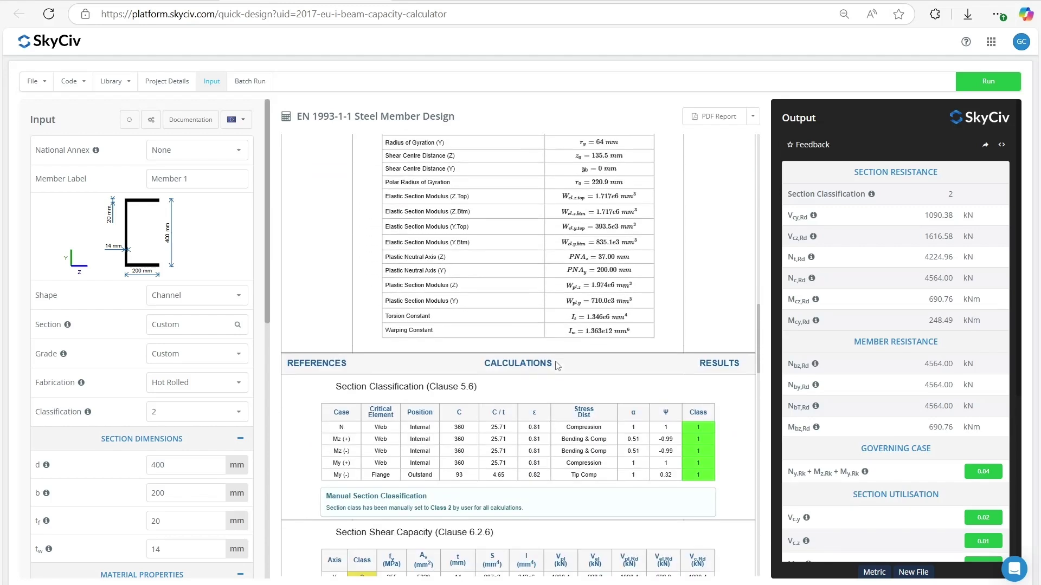
{"action": "scroll", "coordinate": [557, 366], "scroll_direction": "down", "scroll_amount": 2}
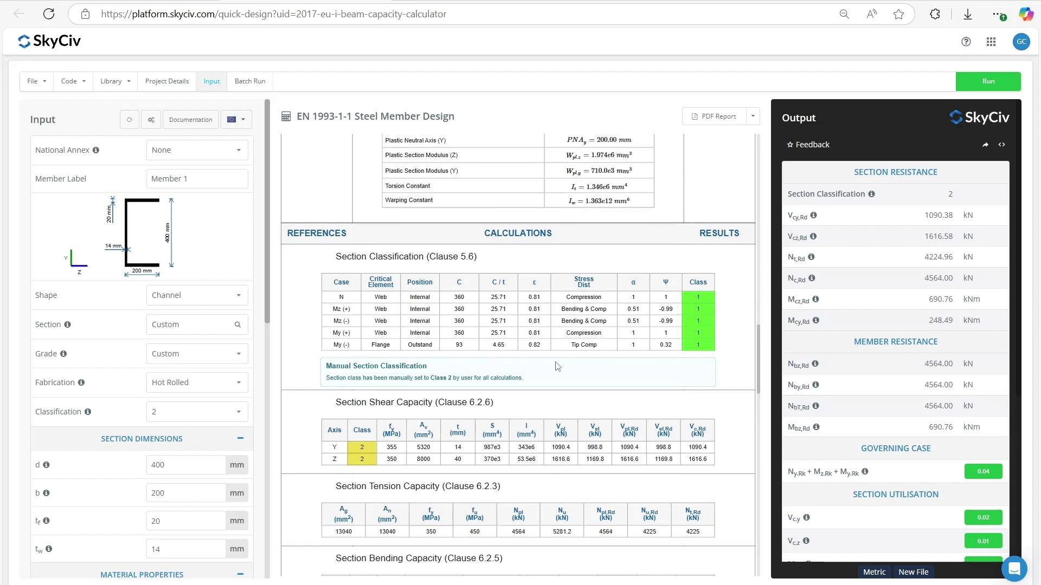
{"action": "scroll", "coordinate": [541, 292], "scroll_direction": "down", "scroll_amount": 1}
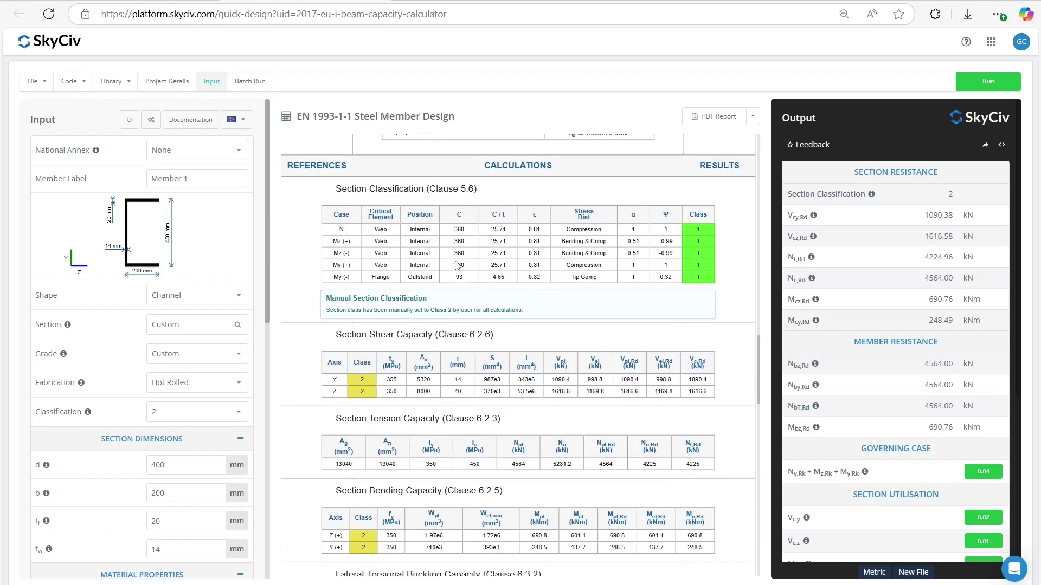
{"action": "scroll", "coordinate": [461, 263], "scroll_direction": "down", "scroll_amount": 1}
Review the Results Summary, with governing utilisation 0.04, then return to the report's top.
{"action": "scroll", "coordinate": [439, 194], "scroll_direction": "up", "scroll_amount": 1}
{"action": "scroll", "coordinate": [563, 247], "scroll_direction": "down", "scroll_amount": 5}
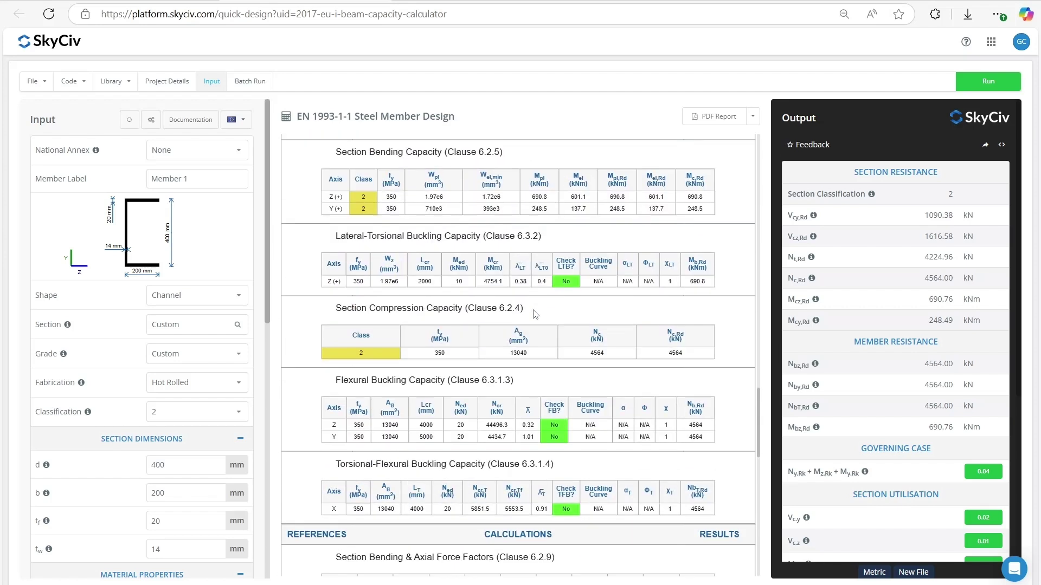
{"action": "scroll", "coordinate": [535, 314], "scroll_direction": "down", "scroll_amount": 6}
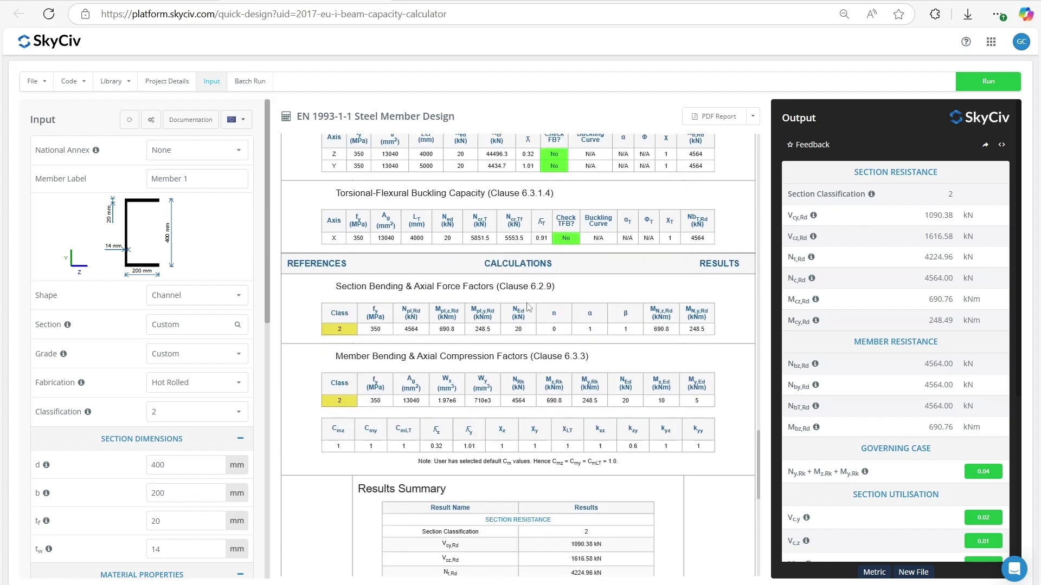
{"action": "scroll", "coordinate": [528, 305], "scroll_direction": "down", "scroll_amount": 4}
{"action": "scroll", "coordinate": [527, 303], "scroll_direction": "up", "scroll_amount": 2}
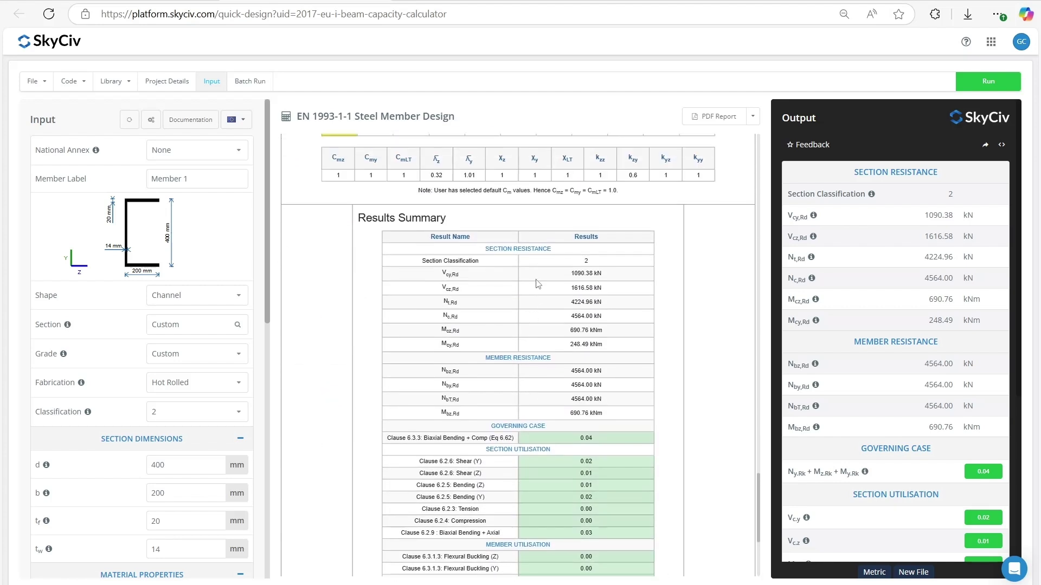
{"action": "scroll", "coordinate": [537, 284], "scroll_direction": "down", "scroll_amount": 2}
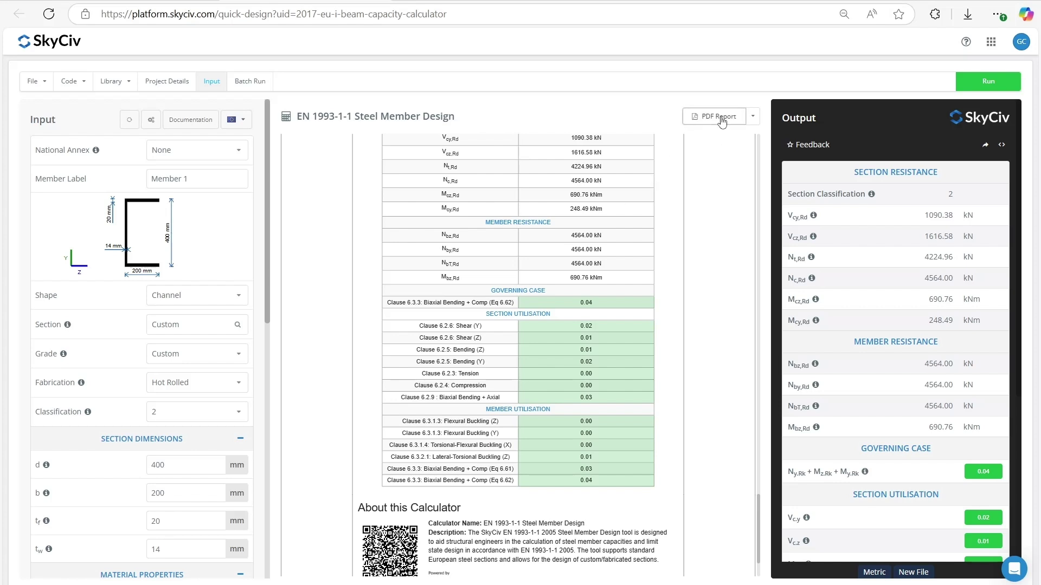
{"action": "scroll", "coordinate": [648, 285], "scroll_direction": "up", "scroll_amount": 15}
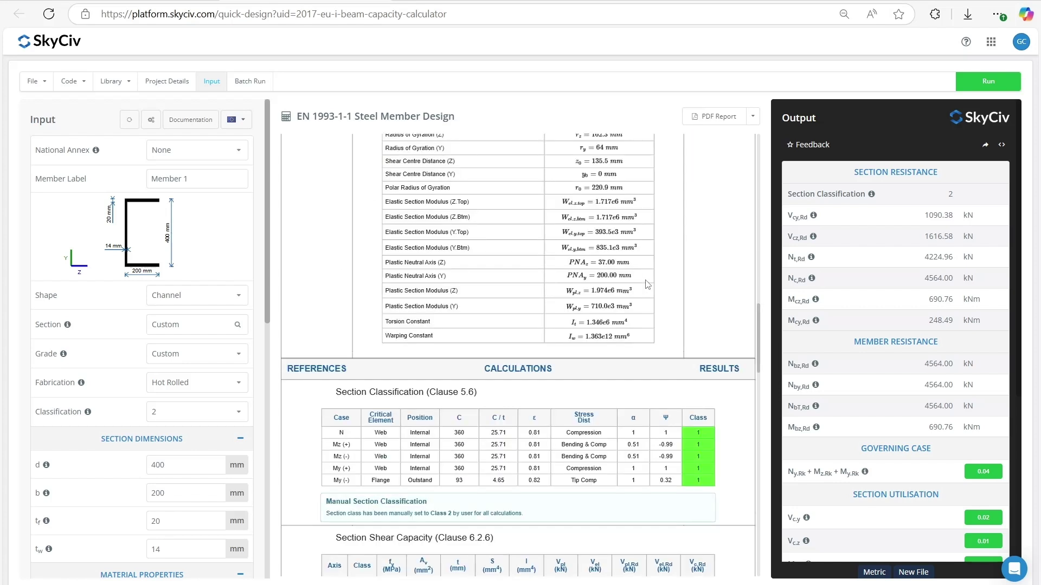
{"action": "scroll", "coordinate": [648, 285], "scroll_direction": "up", "scroll_amount": 1}
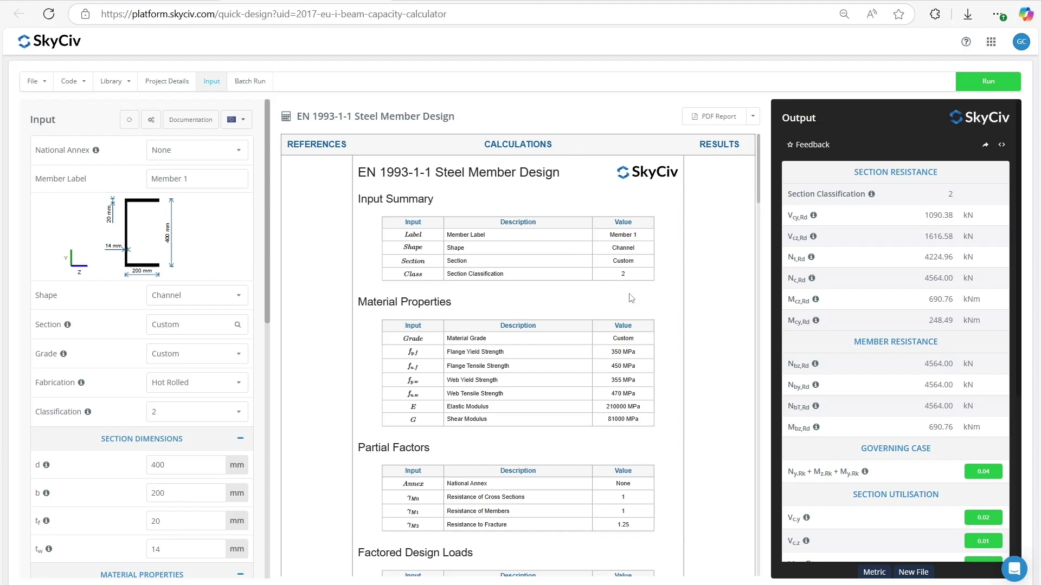
In Batch Run, run the batch for the current member, then return to the Input table.
{"action": "left_click", "coordinate": [264, 82]}
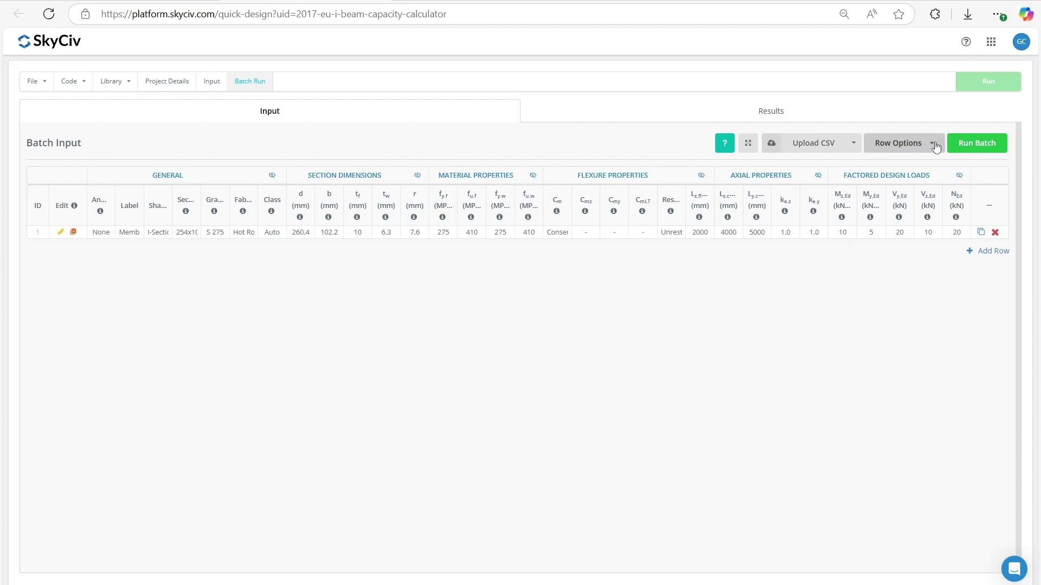
{"action": "left_click", "coordinate": [971, 143]}
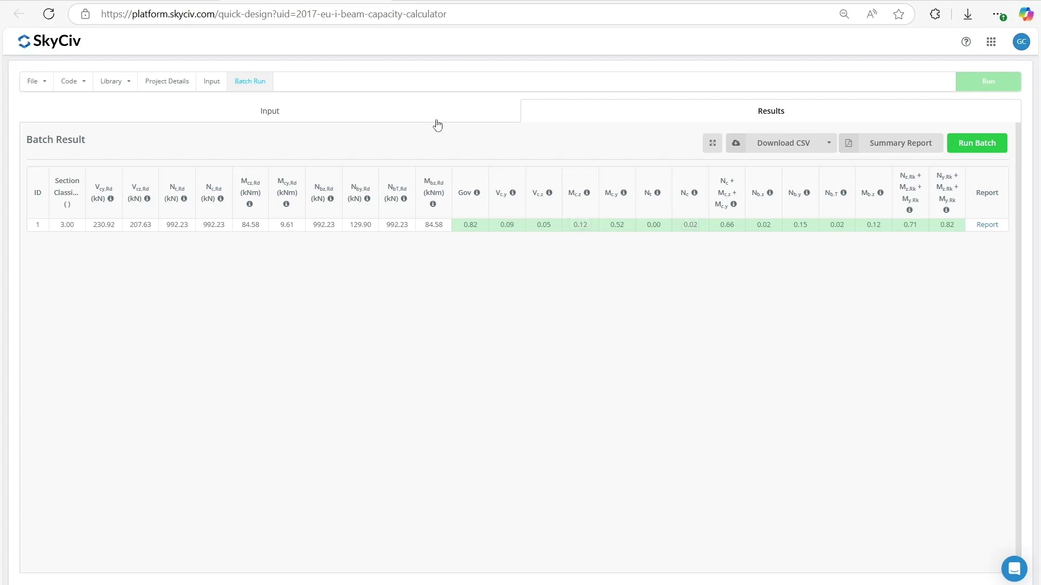
{"action": "left_click", "coordinate": [437, 120]}
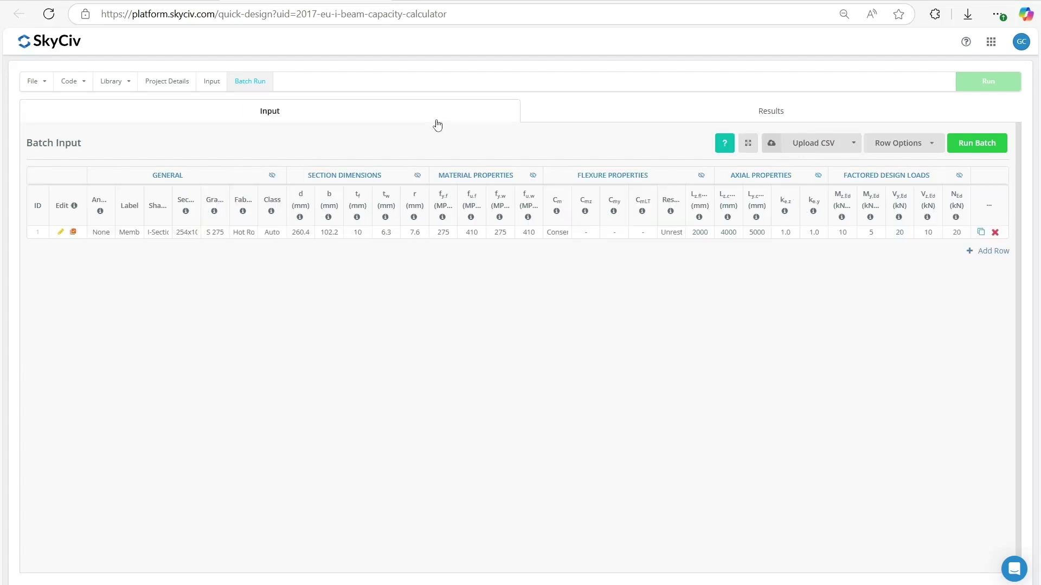
{"action": "left_click", "coordinate": [885, 148]}
Add a second member row and set its shape to Channel.
{"action": "left_click", "coordinate": [865, 163]}
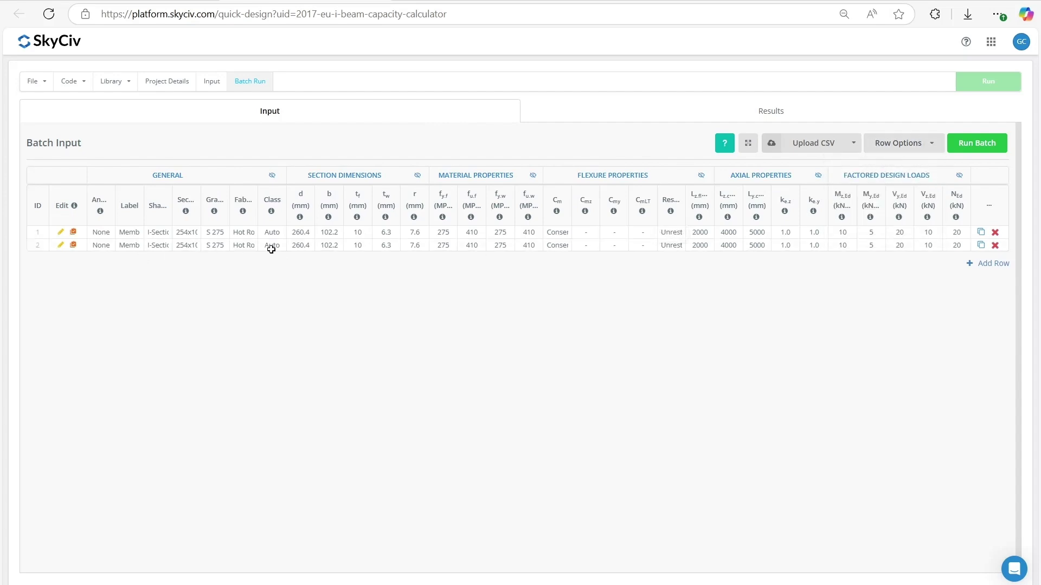
{"action": "left_click", "coordinate": [182, 244]}
{"action": "key", "text": "Left"}
{"action": "type", "text": "Channel"}
{"action": "key", "text": "Return"}
Edit row 2 to grade S 355, section 300x100x46 CH and Lz,flexure 3000 mm.
{"action": "left_click", "coordinate": [61, 245]}
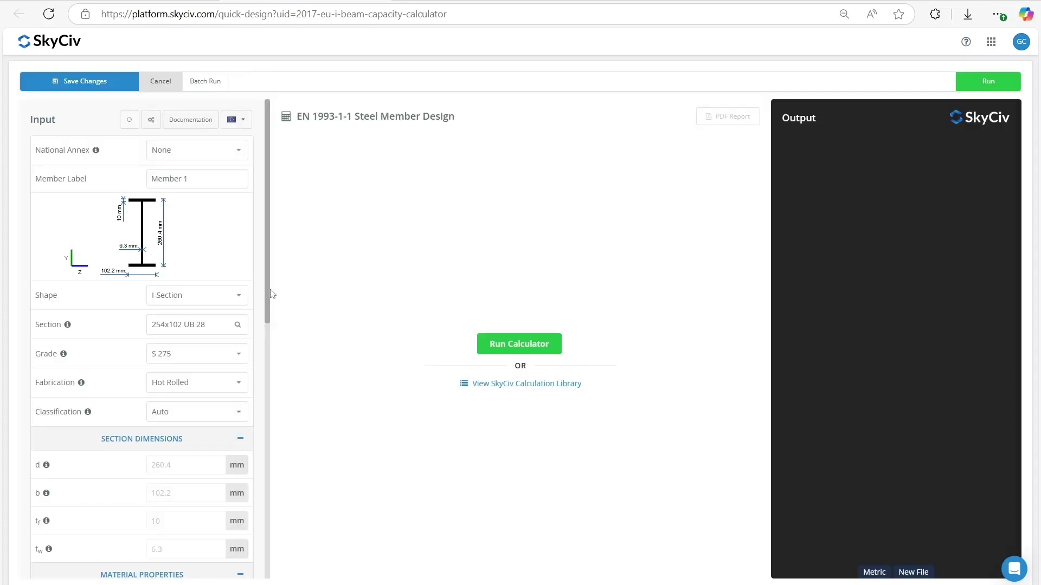
{"action": "scroll", "coordinate": [153, 252], "scroll_direction": "down", "scroll_amount": 2}
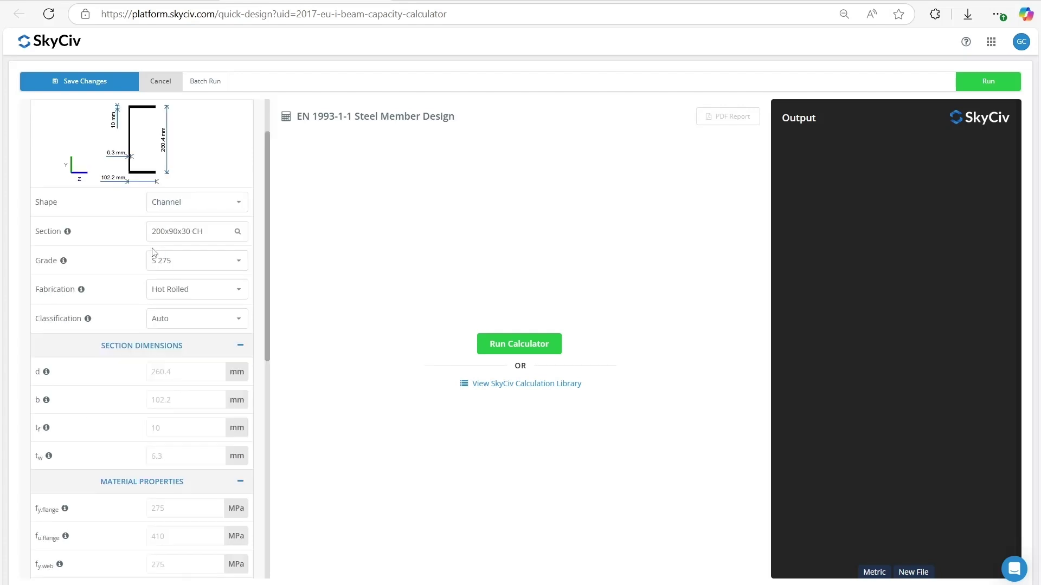
{"action": "scroll", "coordinate": [153, 252], "scroll_direction": "up", "scroll_amount": 2}
{"action": "left_click", "coordinate": [187, 329]}
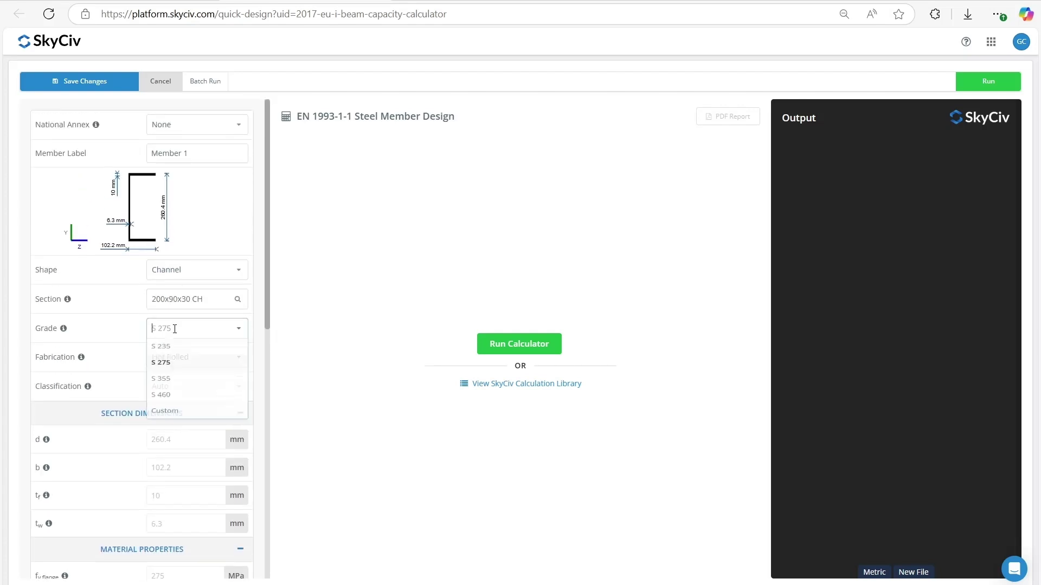
{"action": "left_click", "coordinate": [174, 386]}
{"action": "left_click", "coordinate": [182, 300]}
{"action": "scroll", "coordinate": [187, 373], "scroll_direction": "down", "scroll_amount": 2}
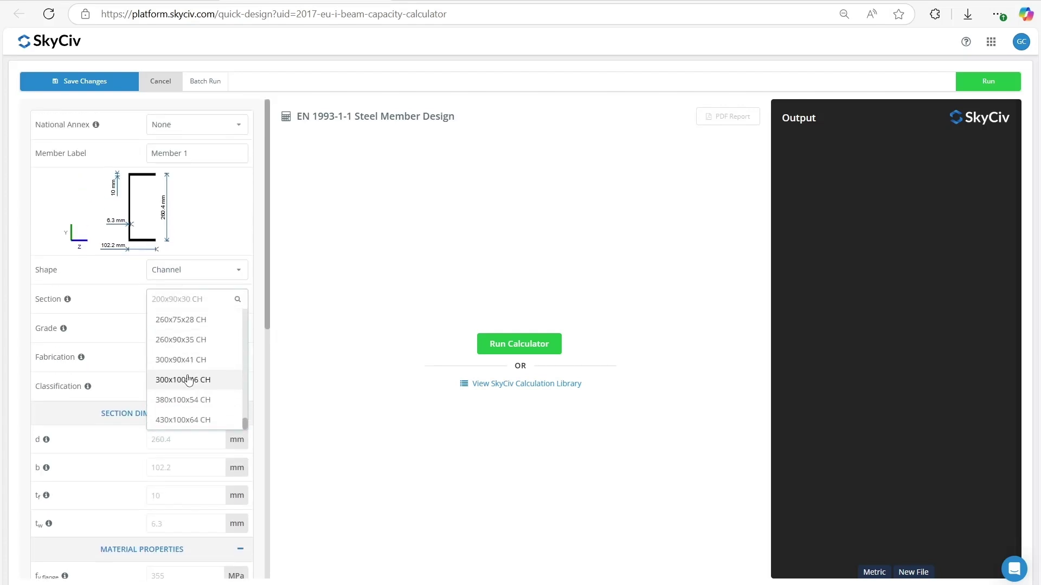
{"action": "left_click", "coordinate": [184, 377]}
{"action": "scroll", "coordinate": [179, 325], "scroll_direction": "down", "scroll_amount": 3}
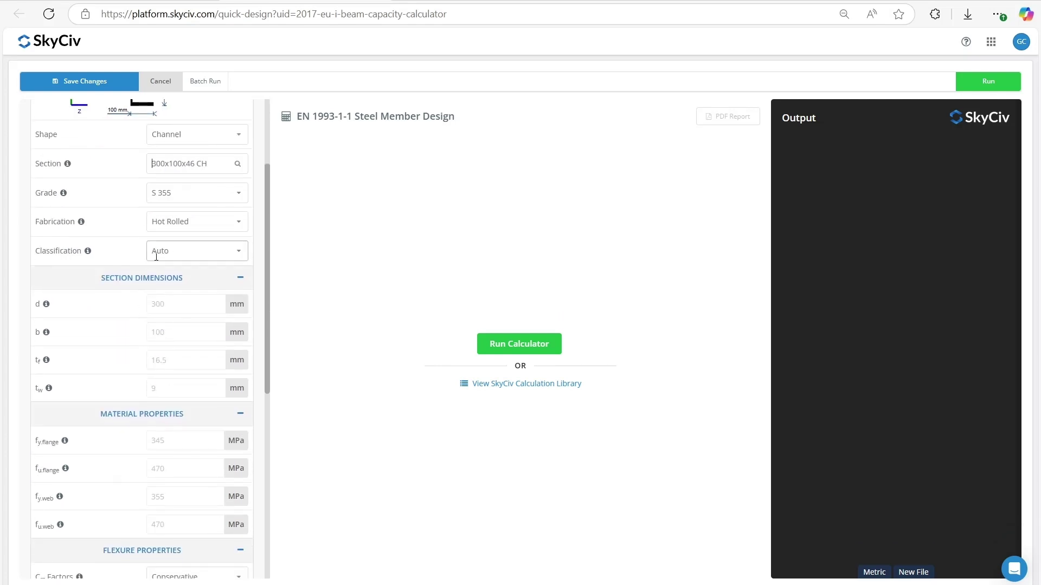
{"action": "scroll", "coordinate": [151, 374], "scroll_direction": "down", "scroll_amount": 4}
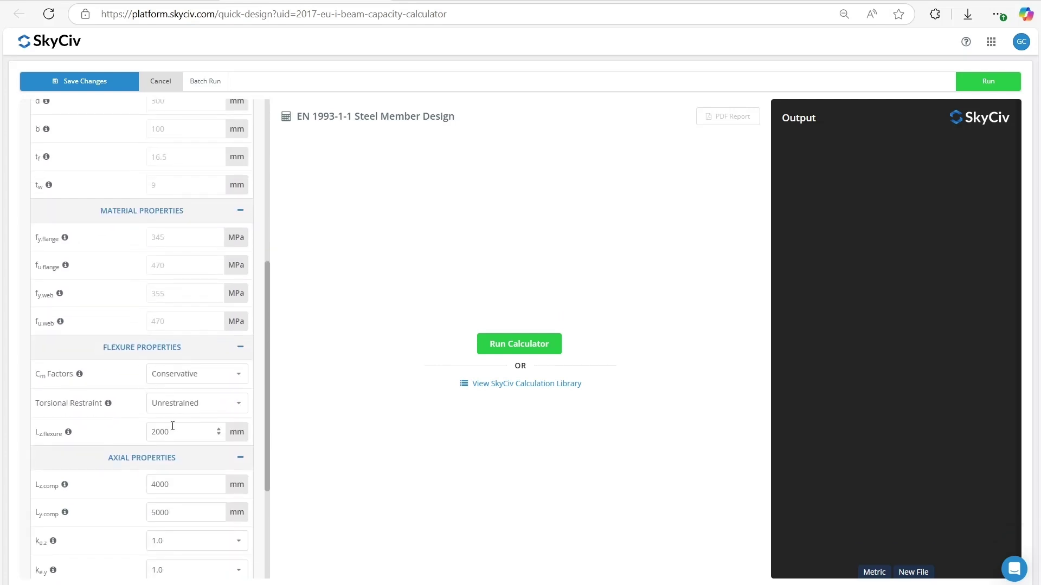
{"action": "double_click", "coordinate": [167, 428]}
{"action": "type", "text": "3000"}
{"action": "scroll", "coordinate": [124, 288], "scroll_direction": "up", "scroll_amount": 5}
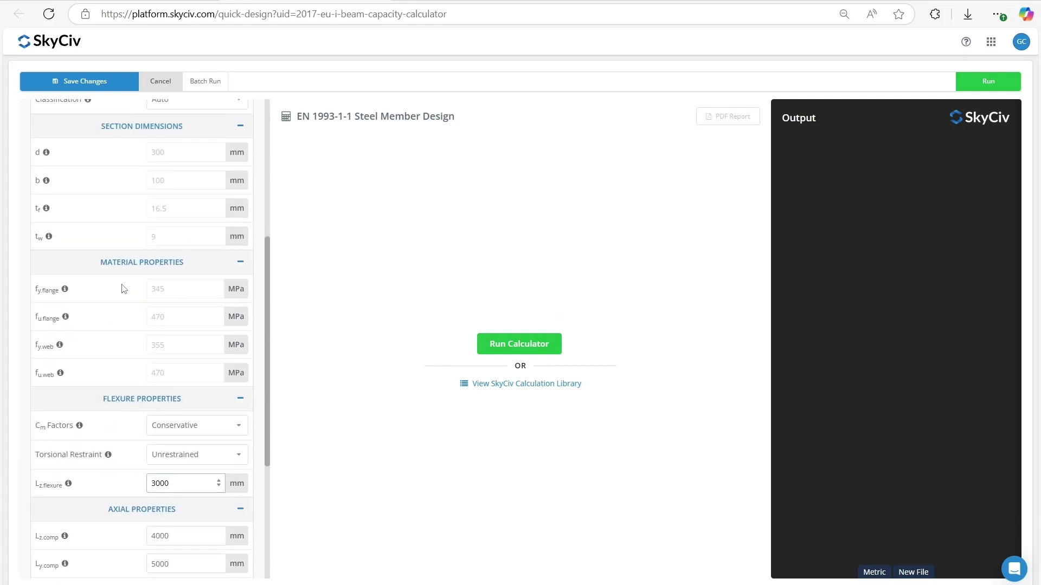
Save row 2, then run the batch, giving utilisations 0.82 and 0.29, and return to Input.
{"action": "left_click", "coordinate": [85, 81]}
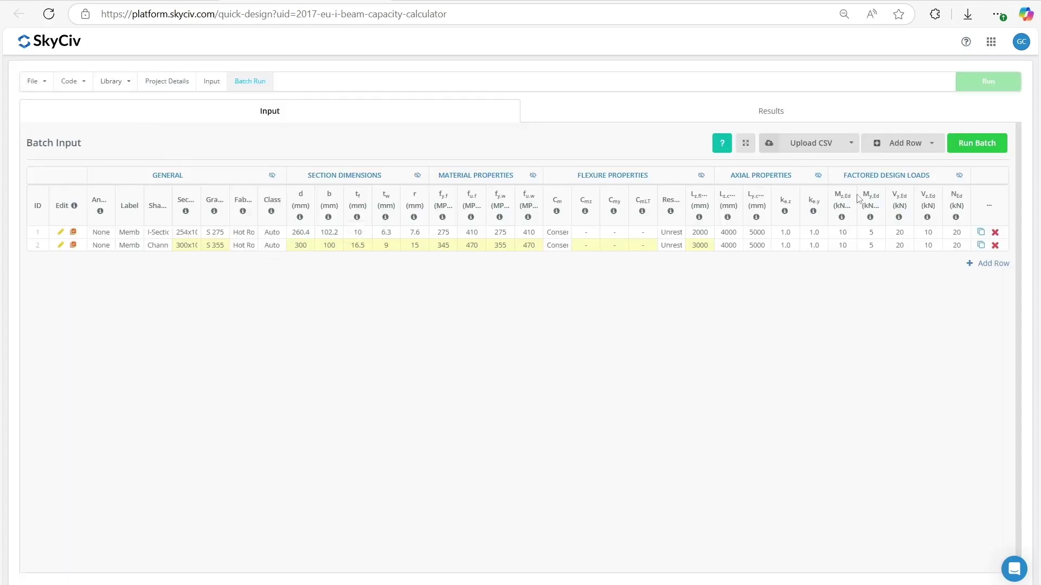
{"action": "left_click", "coordinate": [974, 148]}
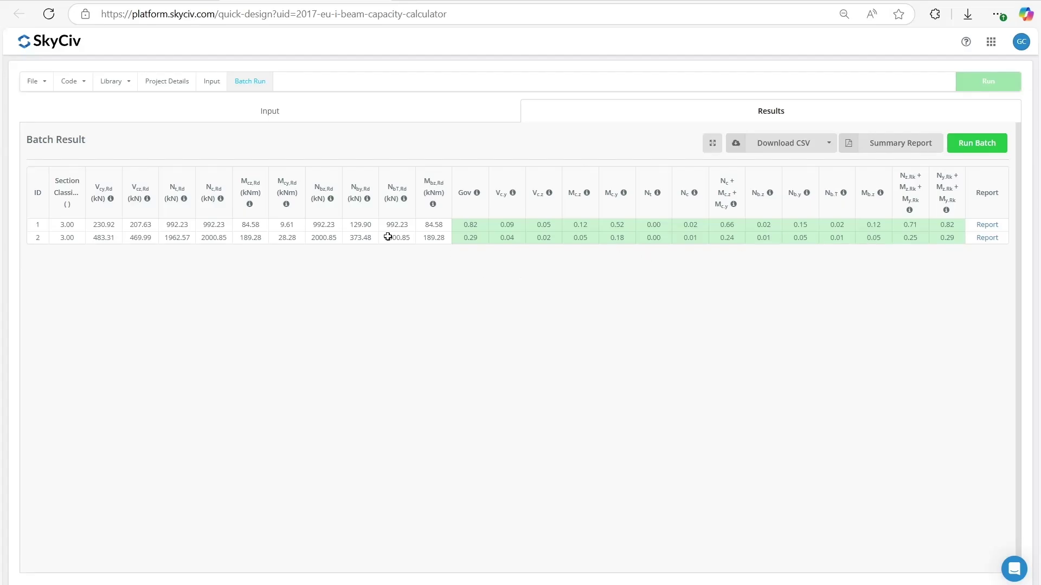
{"action": "left_click", "coordinate": [383, 117]}
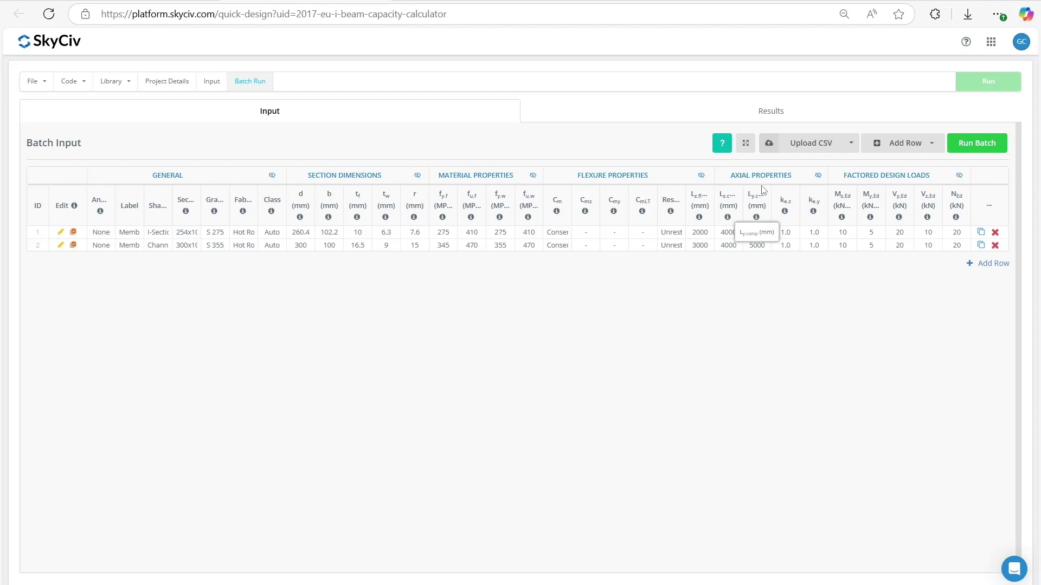
Use Duplicate Row to copy row 2 four times, creating rows 3–6.
{"action": "left_click", "coordinate": [899, 143]}
{"action": "left_click", "coordinate": [888, 203]}
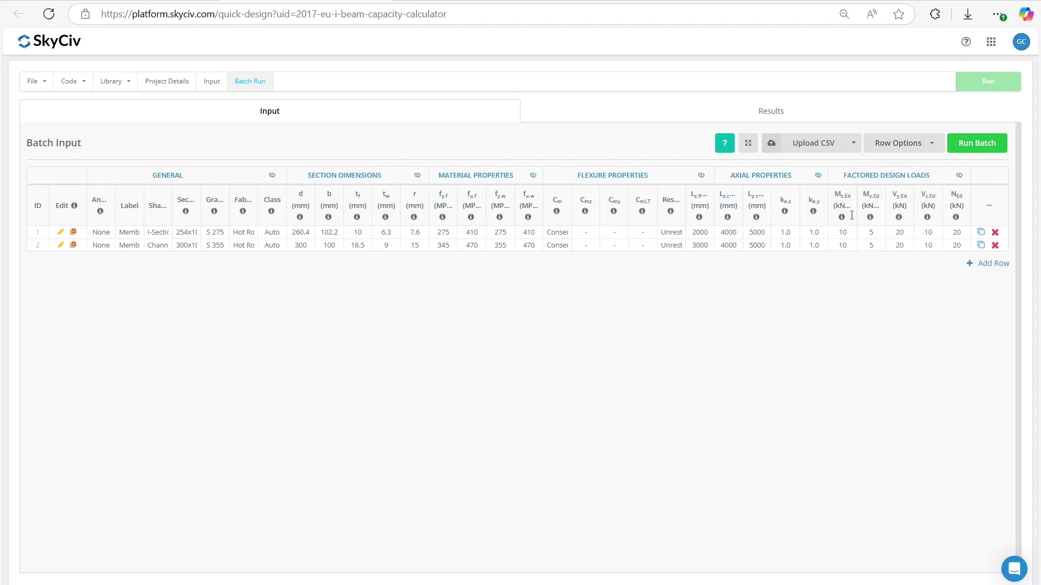
{"action": "left_click", "coordinate": [498, 280]}
{"action": "type", "text": "2"}
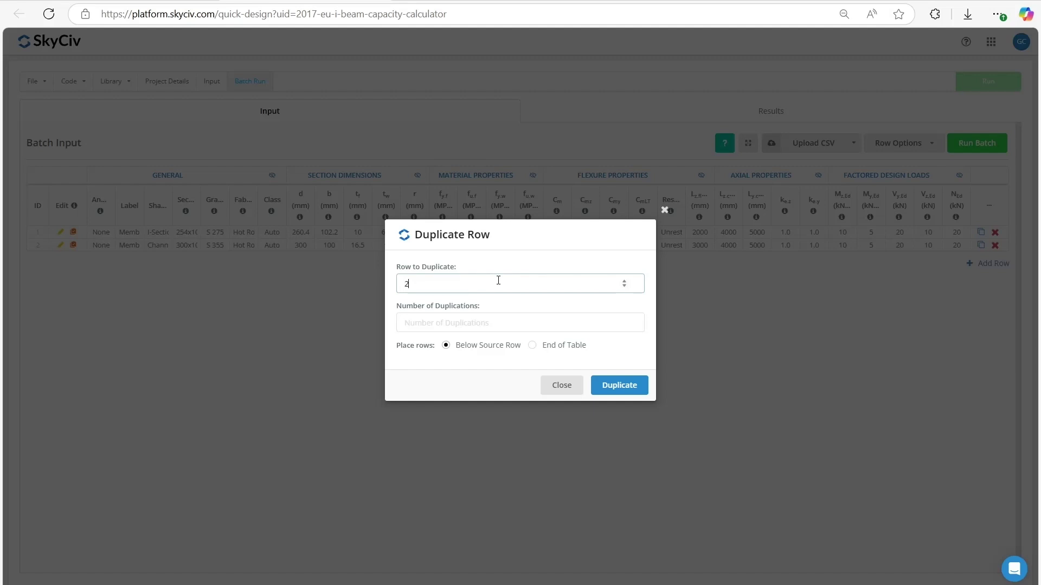
{"action": "key", "text": "Tab"}
{"action": "type", "text": "4"}
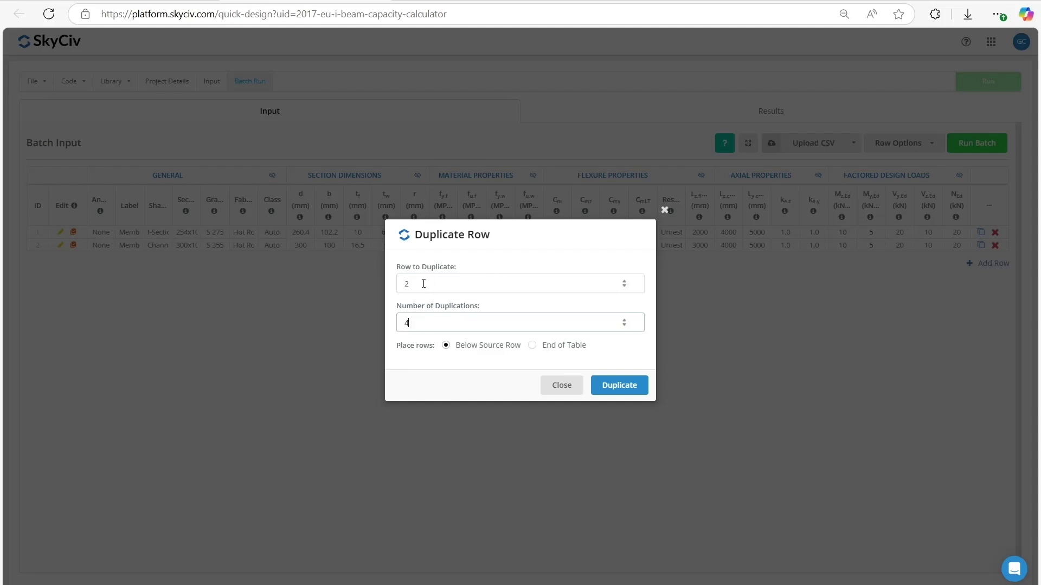
{"action": "left_click", "coordinate": [603, 388]}
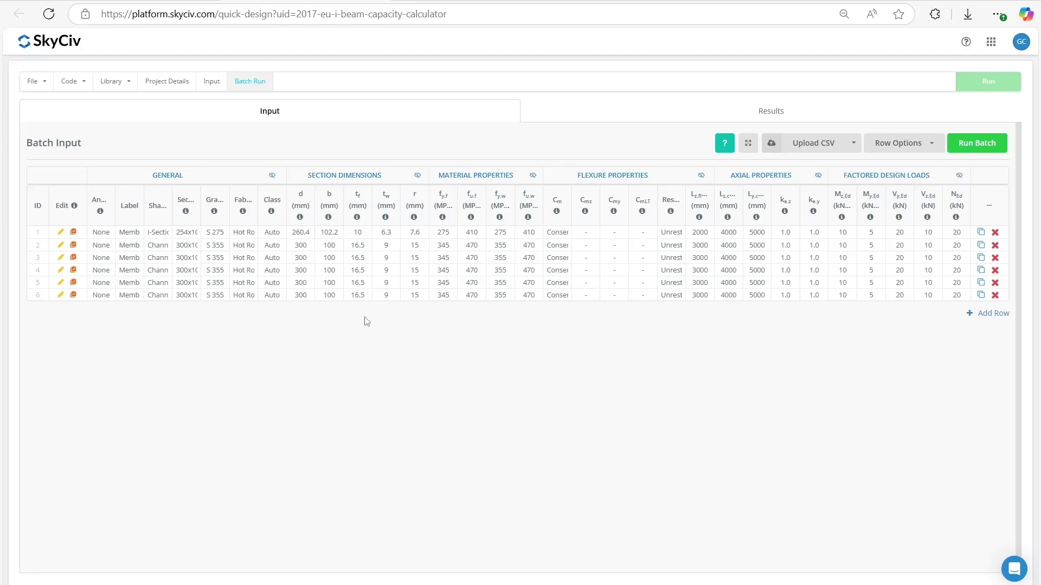
Change row 3's section to UPE 100.
{"action": "double_click", "coordinate": [188, 263]}
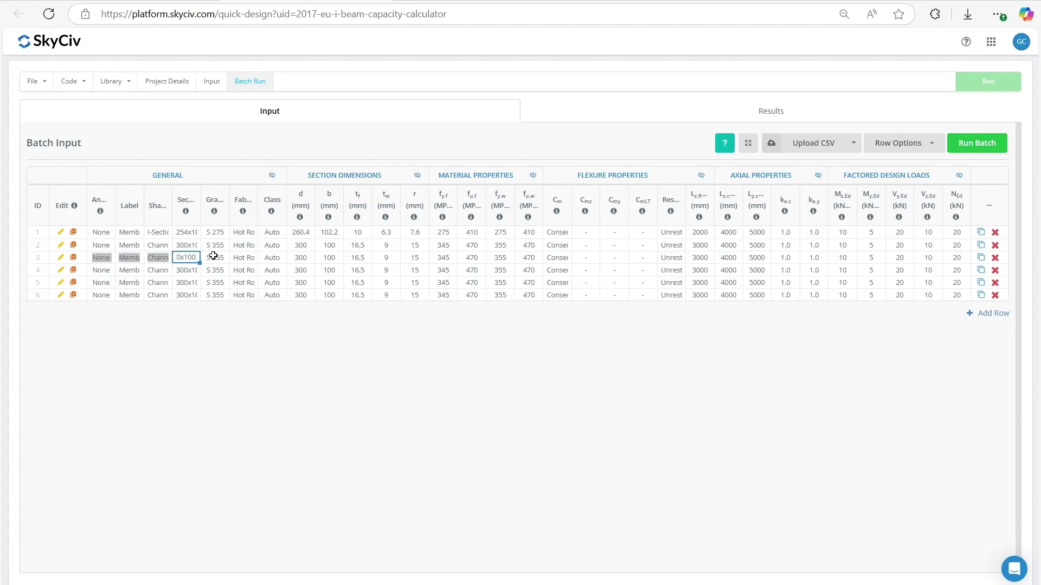
{"action": "double_click", "coordinate": [184, 262]}
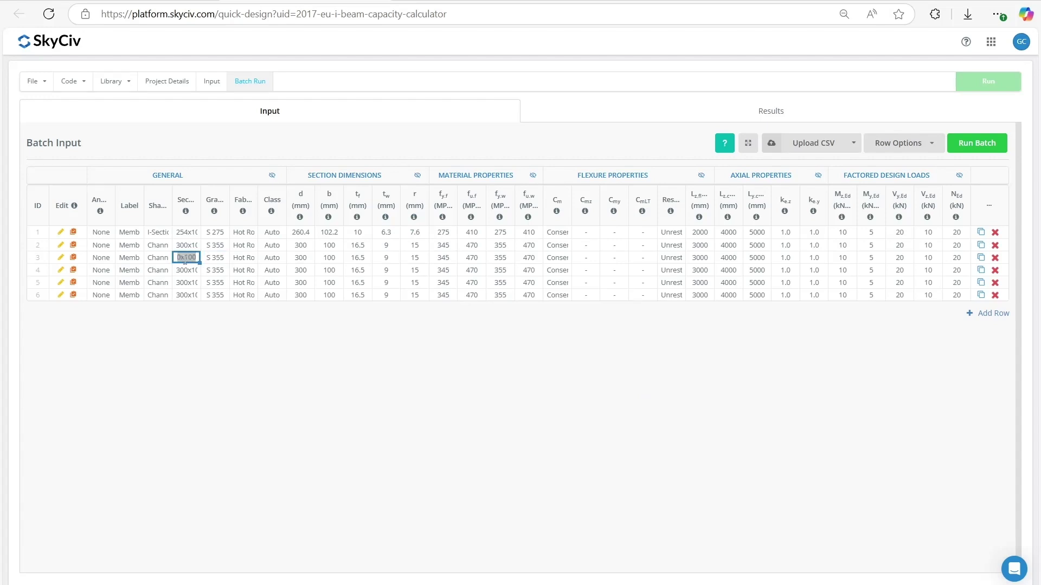
{"action": "type", "text": "UPE 100"}
{"action": "key", "text": "Return"}
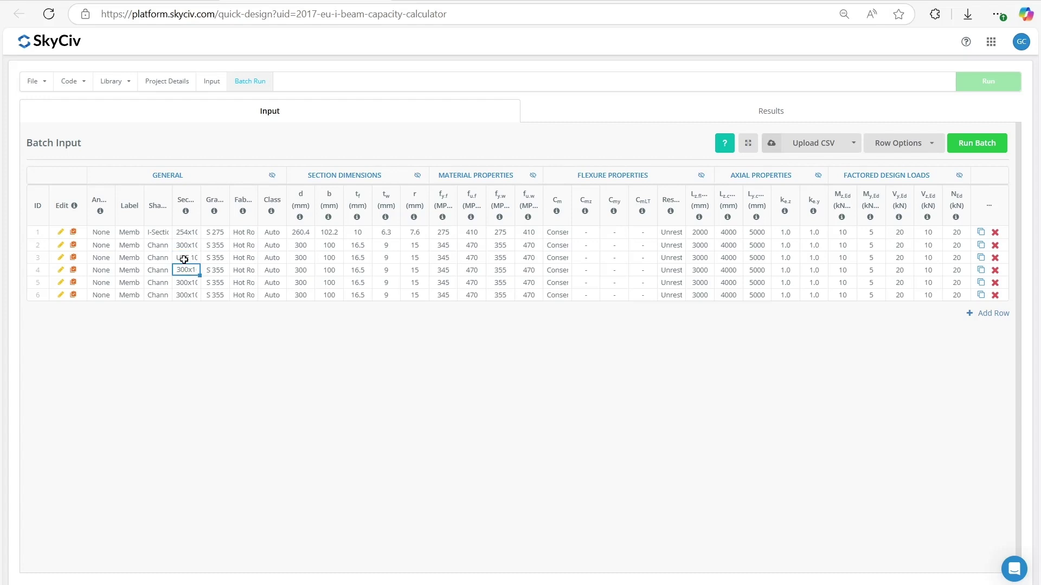
Set row 3's grade to S 235 and verify the row to refresh its dimensions.
{"action": "left_click", "coordinate": [184, 258]}
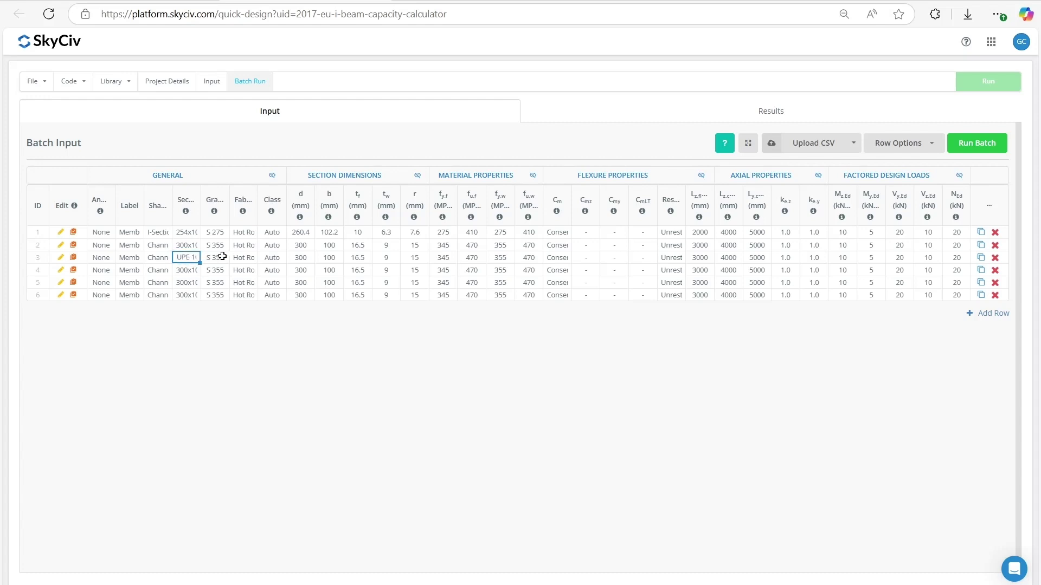
{"action": "left_click_drag", "start_coordinate": [219, 258], "coordinate": [569, 257]}
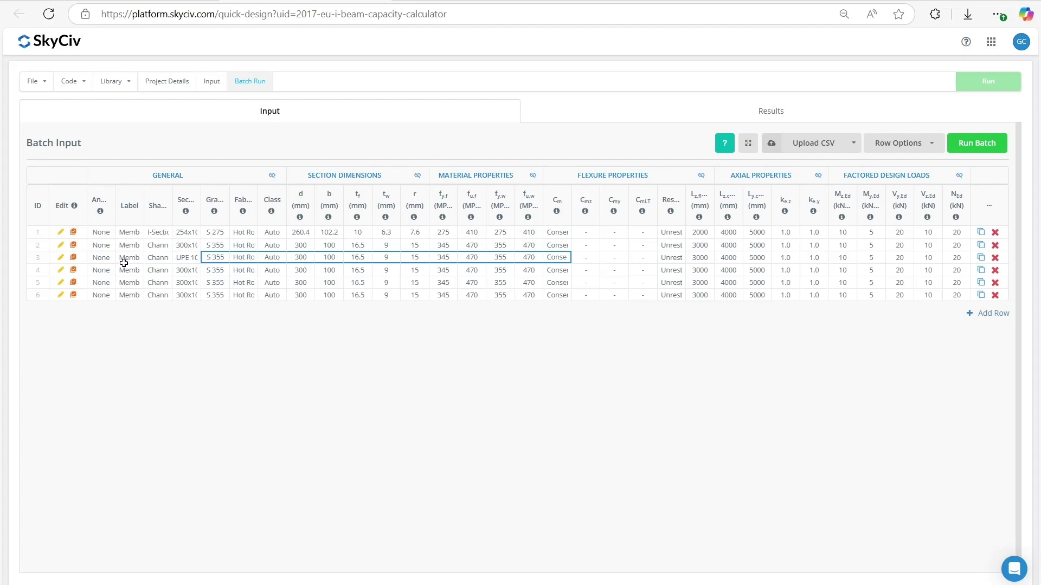
{"action": "left_click", "coordinate": [215, 258]}
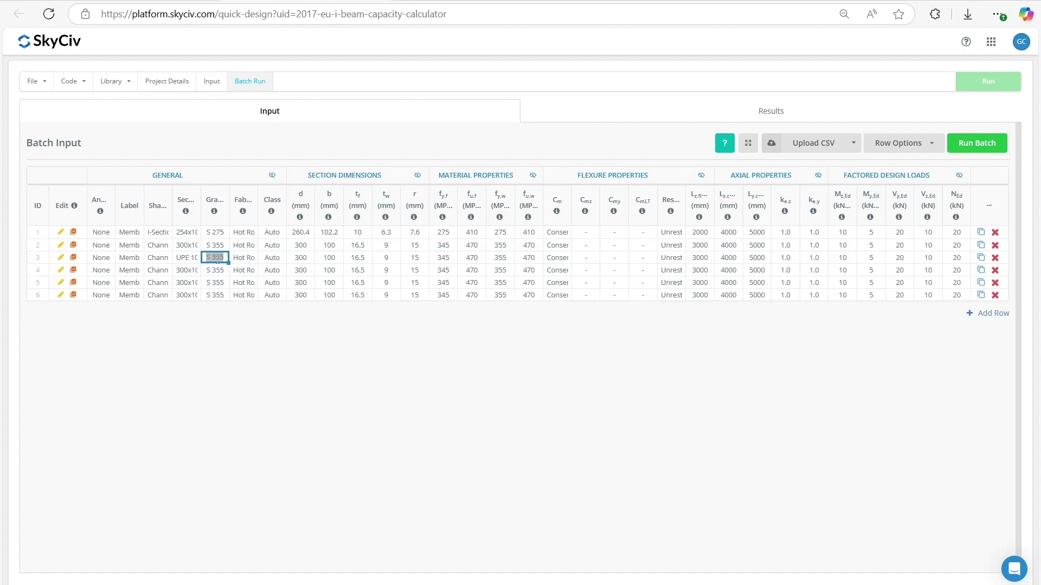
{"action": "type", "text": "S 235"}
{"action": "key", "text": "Return"}
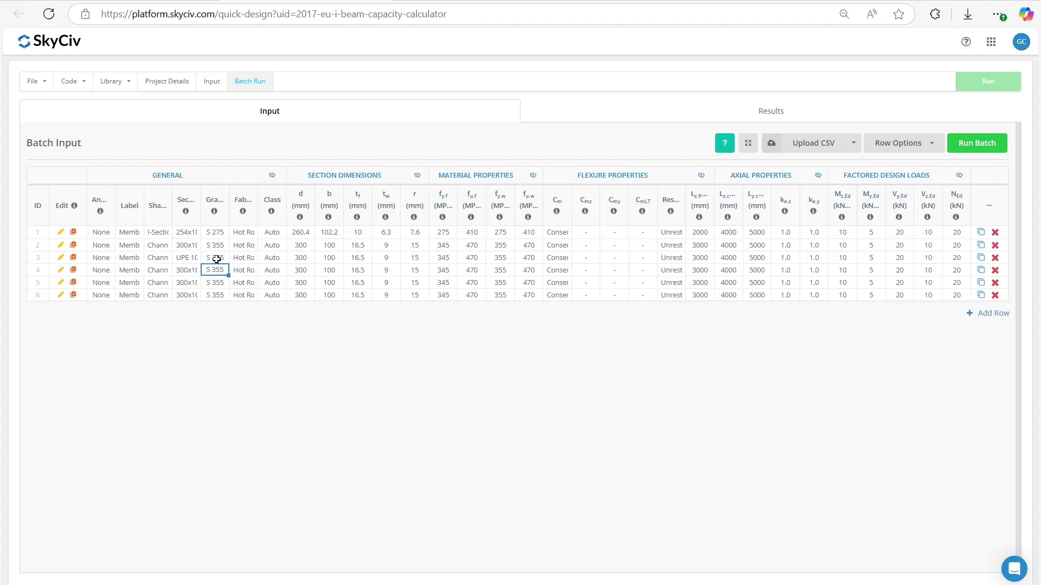
{"action": "left_click", "coordinate": [73, 258]}
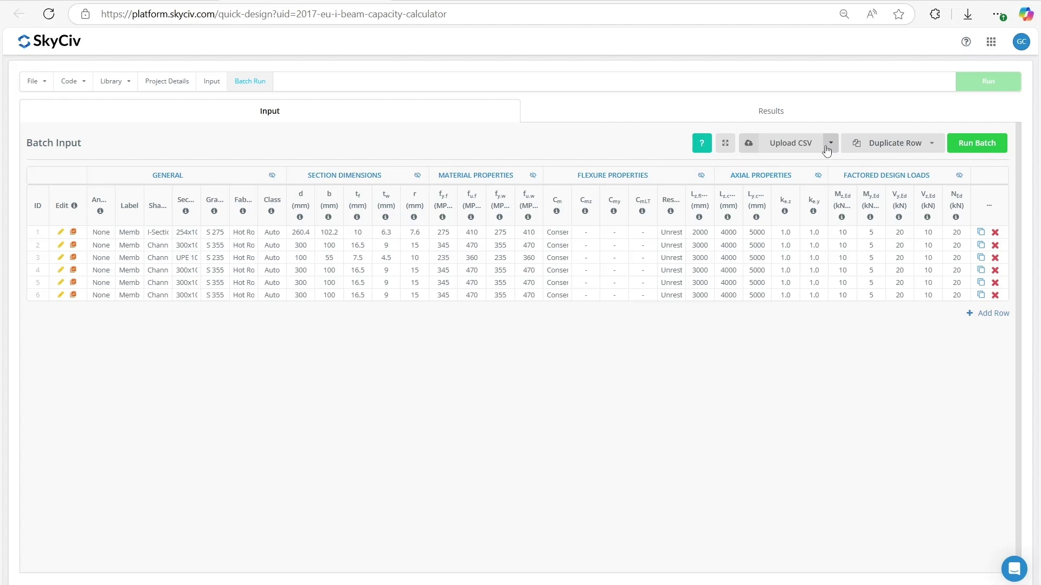
Run the batch calculation for all six member rows.
{"action": "left_click", "coordinate": [930, 144]}
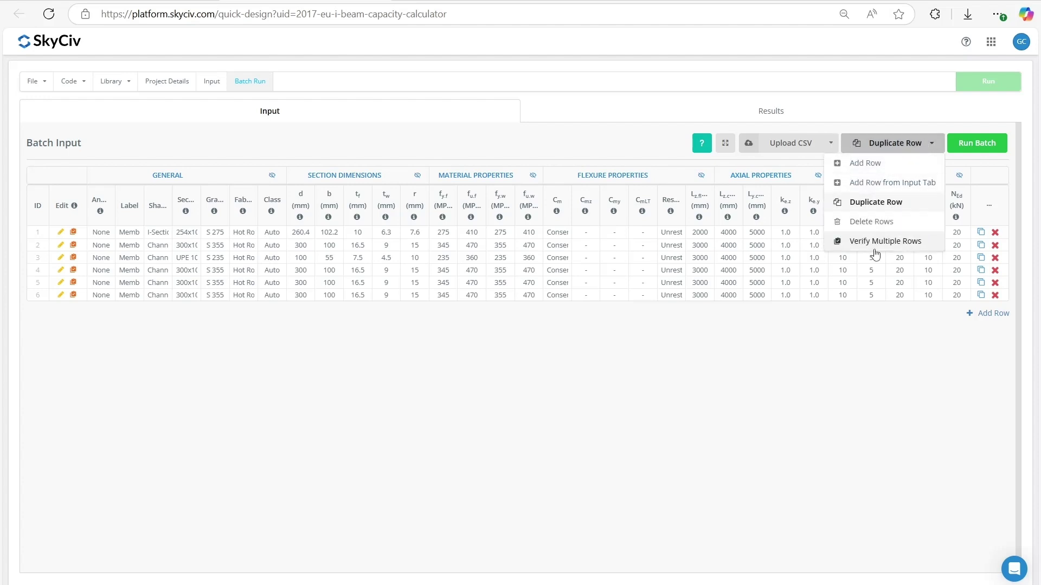
{"action": "left_click", "coordinate": [630, 140]}
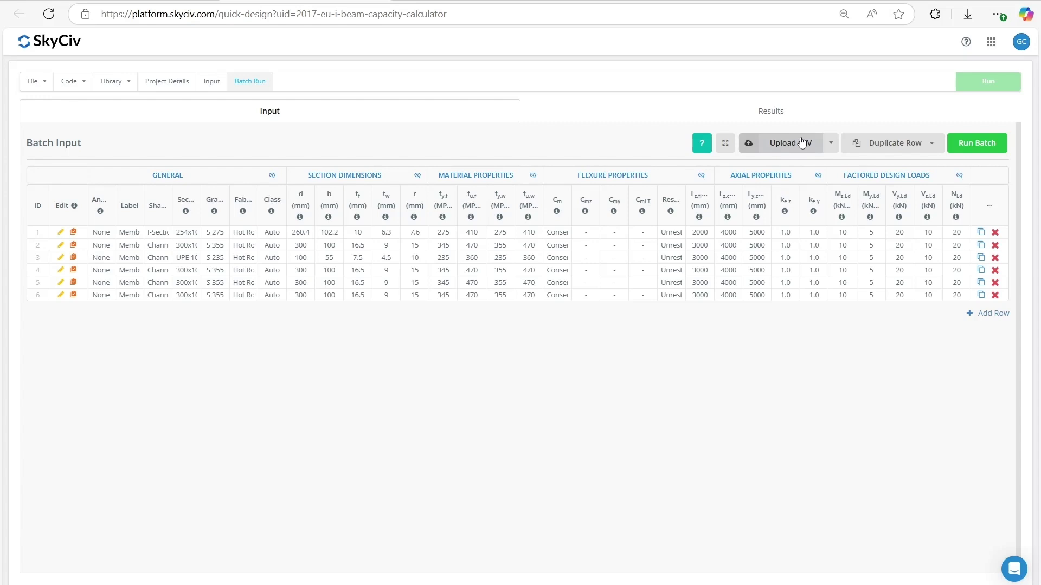
{"action": "left_click", "coordinate": [982, 144]}
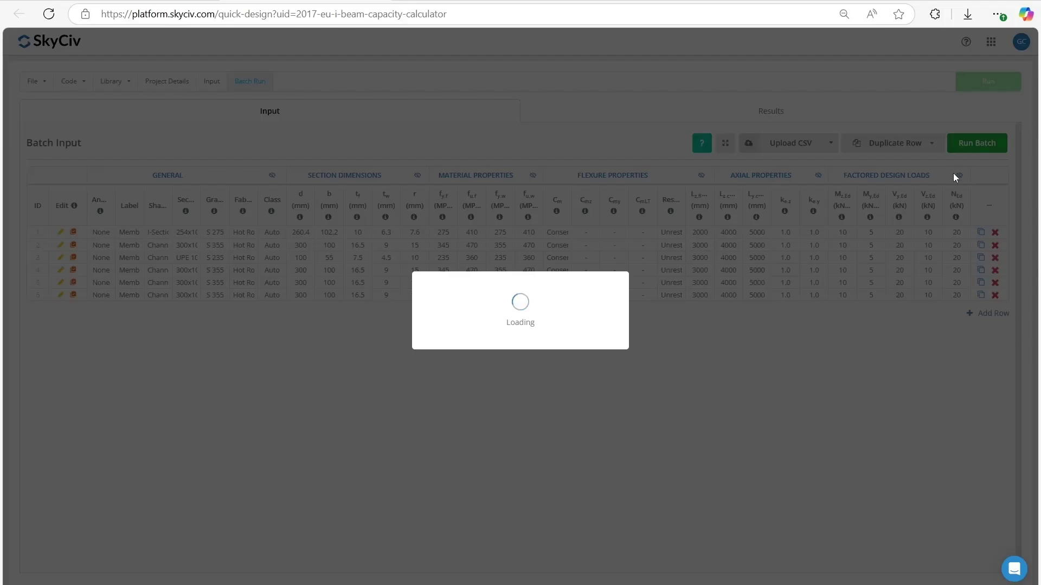